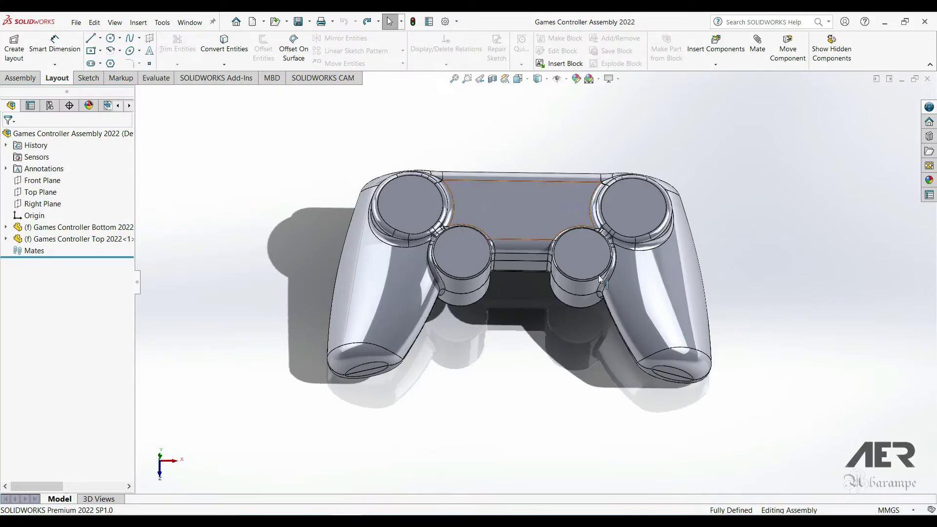
Examine the inside of the controller's top and bottom halves by temporarily hiding each one in turn and restoring it
middle_click_drag(498, 239, 393, 246)
key("Tab")
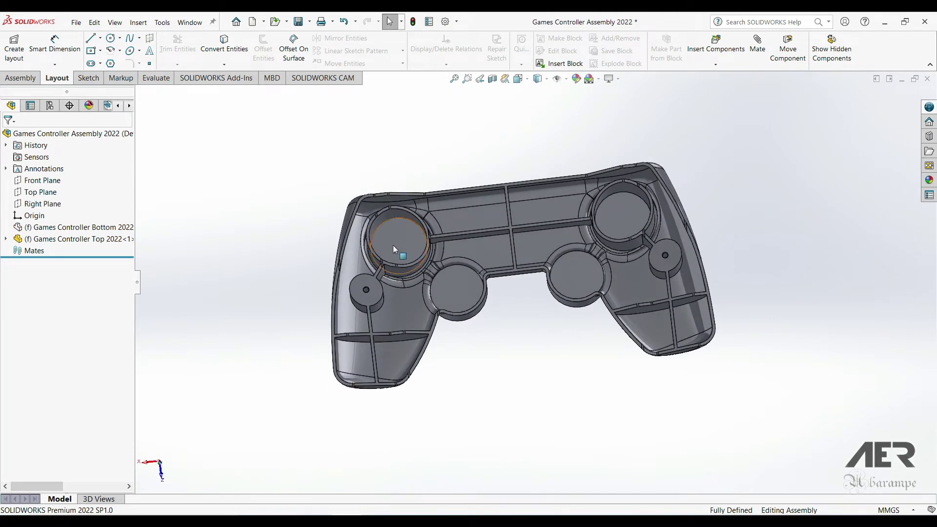
middle_click_drag(603, 253, 580, 217)
key("ctrl+z")
middle_click_drag(491, 280, 458, 226)
key("Tab")
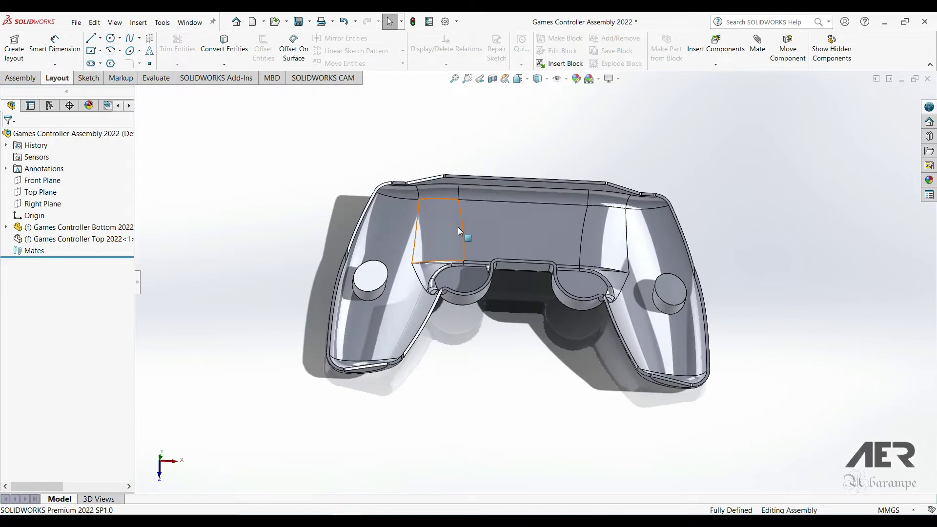
key("ctrl+z")
middle_click_drag(525, 264, 513, 245)
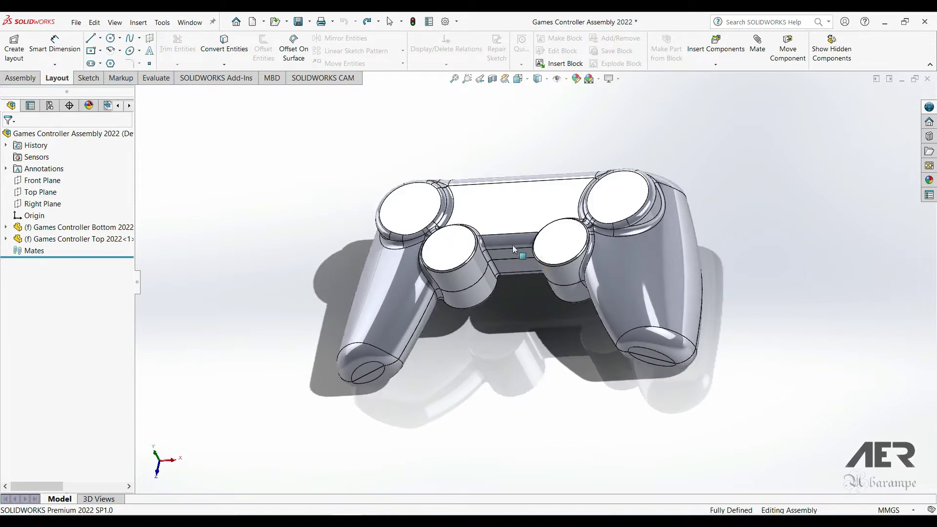
Open the Games Controller Bottom 2022 part from the assembly in its own window
left_click(519, 262)
right_click(519, 261)
left_click(534, 133)
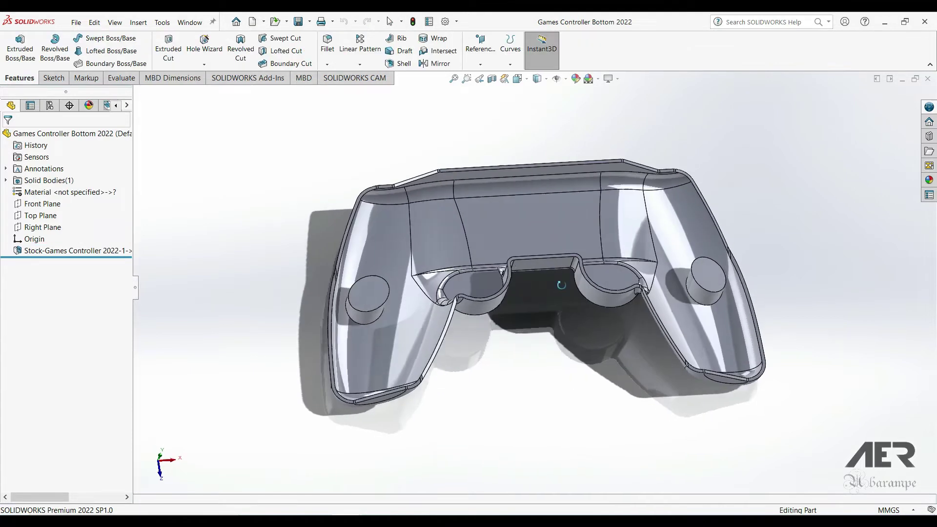
Create a reference plane parallel to the Top Plane, offset 50 mm below it
middle_click_drag(476, 286, 478, 257)
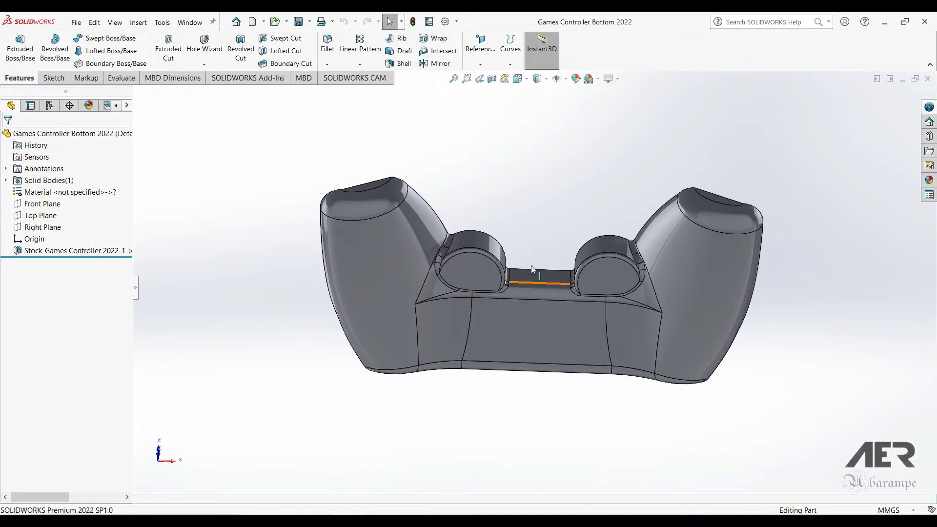
key("ctrl+1")
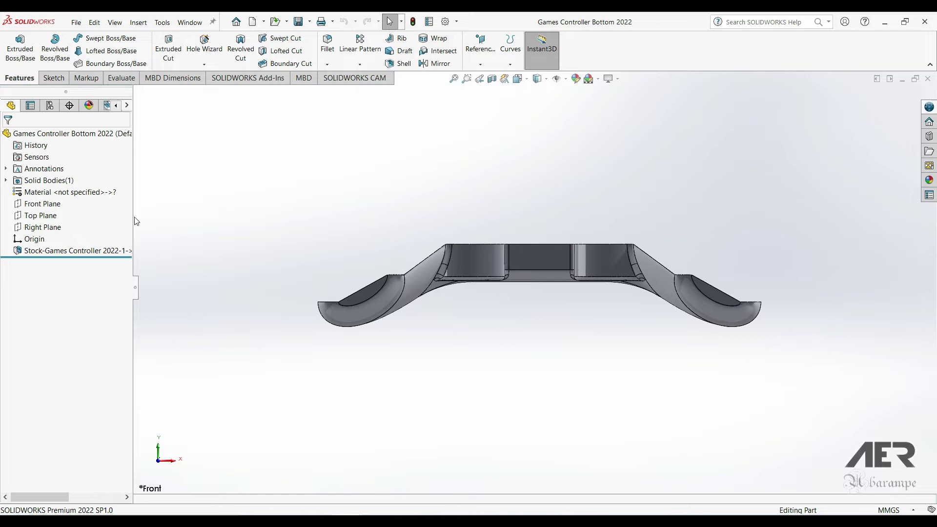
left_click(36, 218)
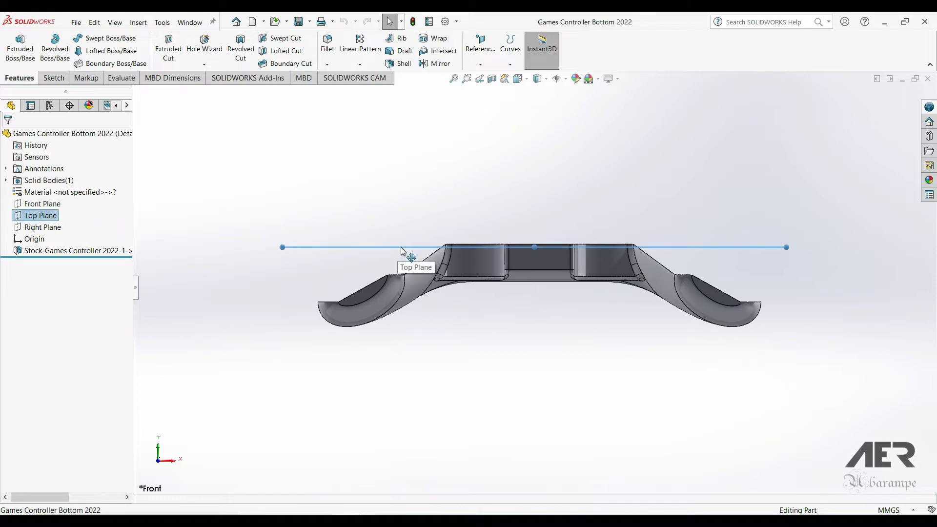
left_click_drag(400, 251, 398, 334, "ctrl")
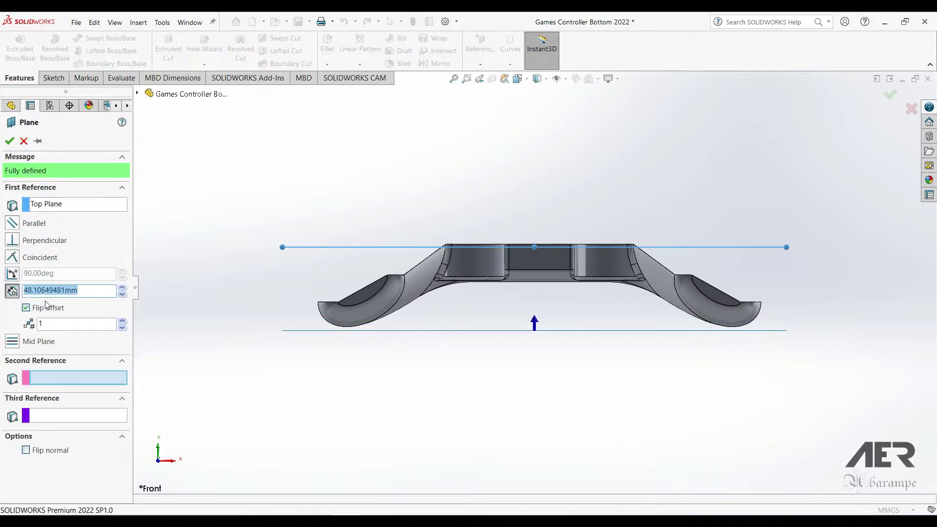
type("50")
key("Return")
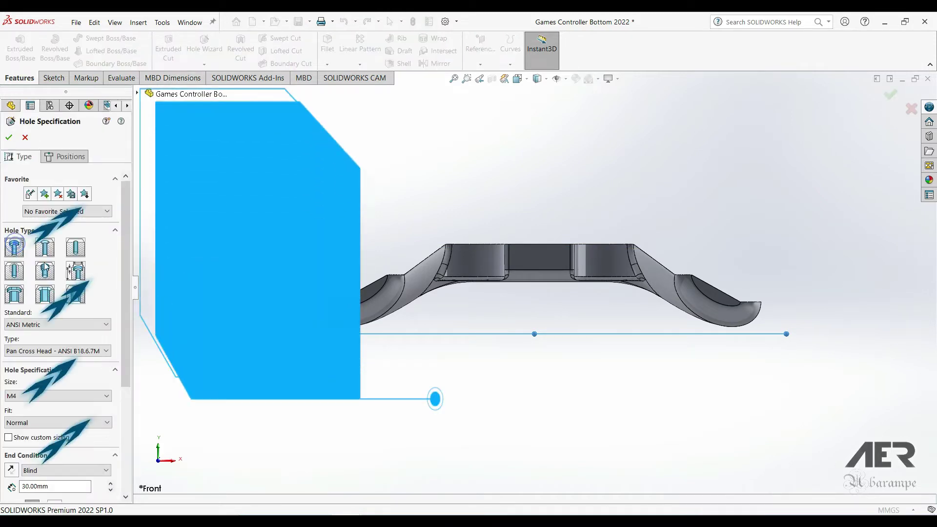
Define an ANSI Metric M4 counterbore hole with the Pan Cross Head - ANSI B18.6.7M type and a Through All end condition
left_click(58, 351)
left_click(48, 384)
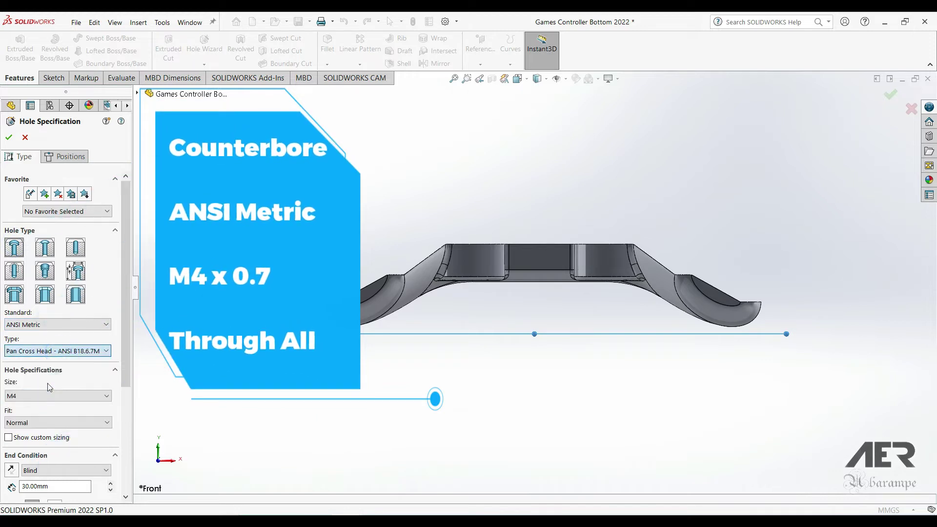
left_click(49, 470)
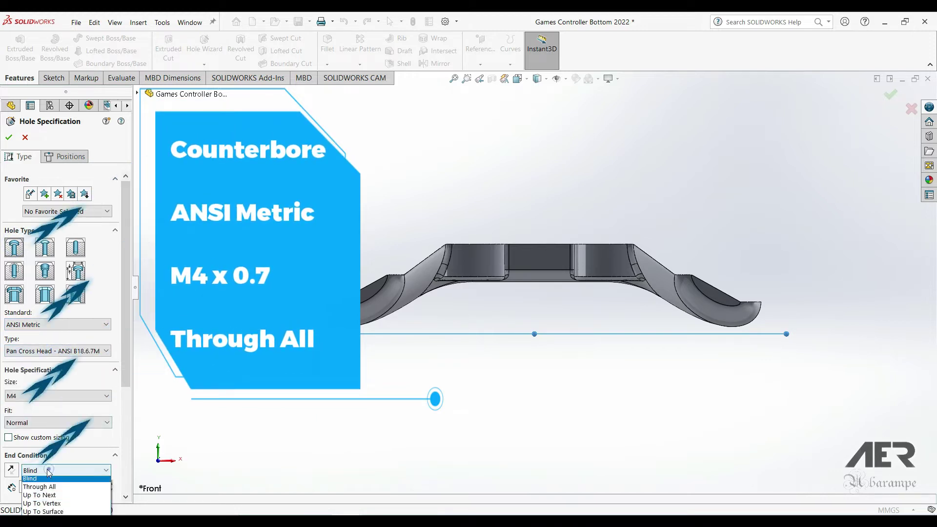
left_click(39, 487)
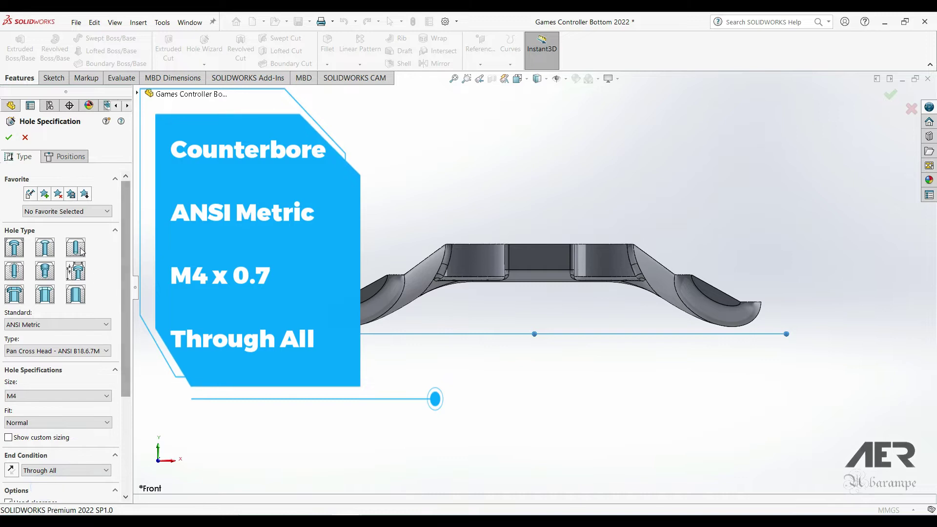
Position the counterbore holes on the offset plane, one at the centre of each round screw boss in the two grips
left_click(67, 156)
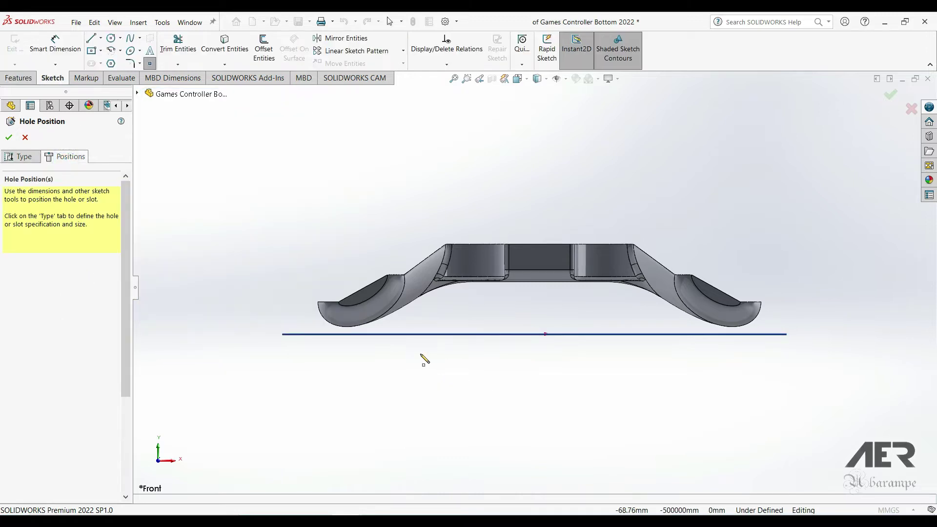
middle_click_drag(421, 354, 411, 297)
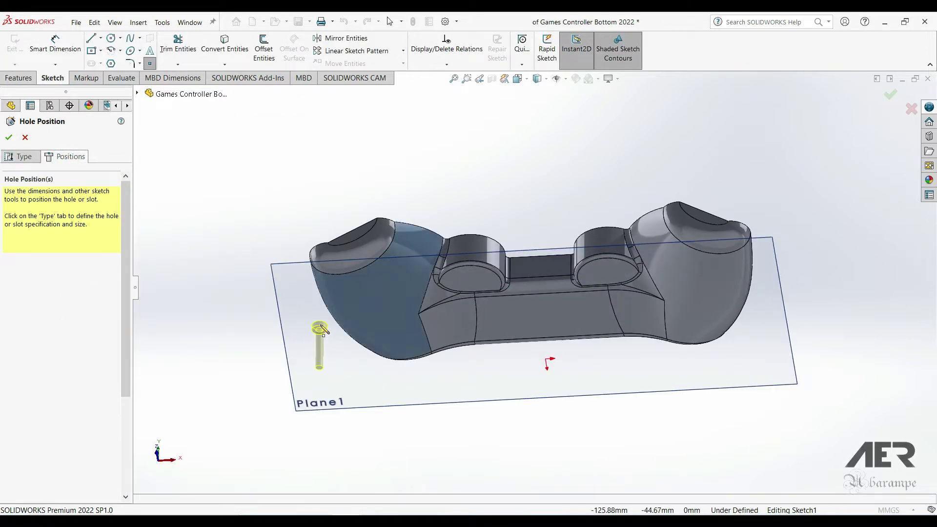
middle_click_drag(322, 329, 397, 373)
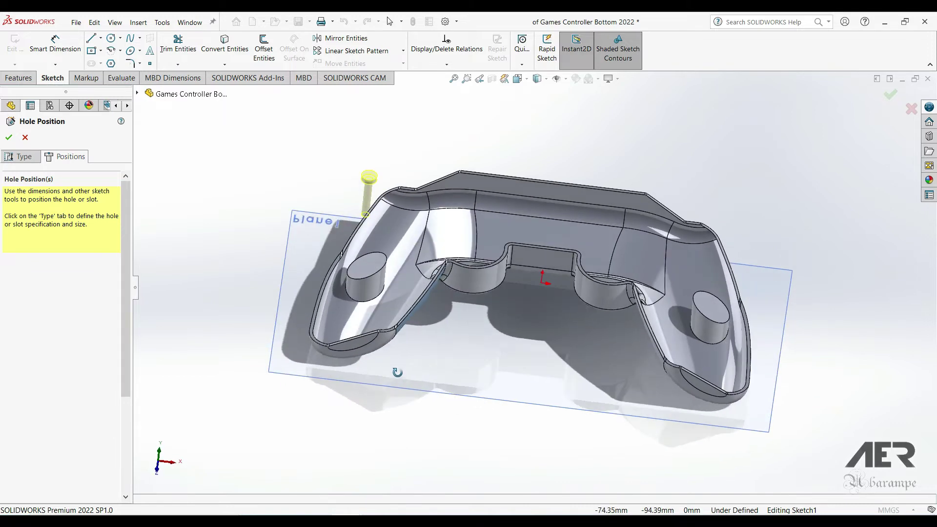
key("ctrl+8")
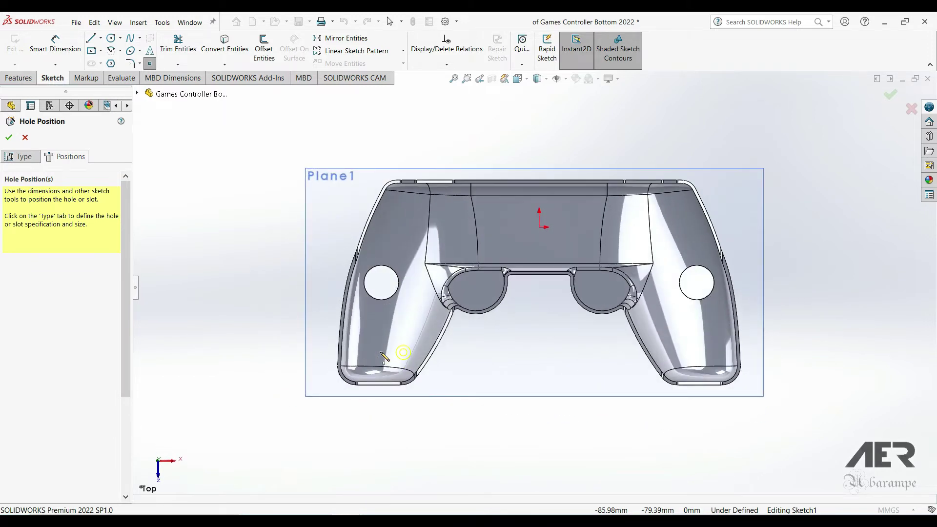
left_click(381, 282)
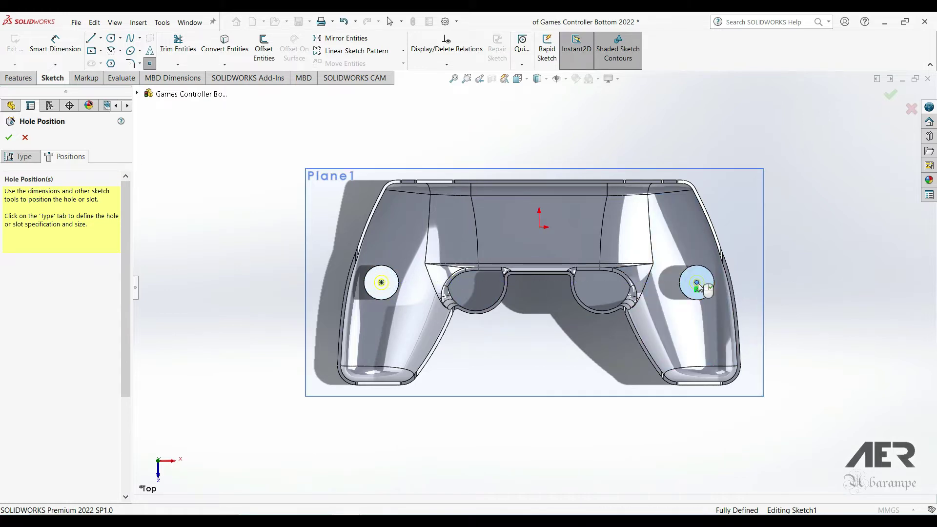
mouse_move(574, 315)
middle_mouse_down()
mouse_move(568, 211)
mouse_move(533, 282)
mouse_move(500, 259)
mouse_move(418, 334)
middle_mouse_up()
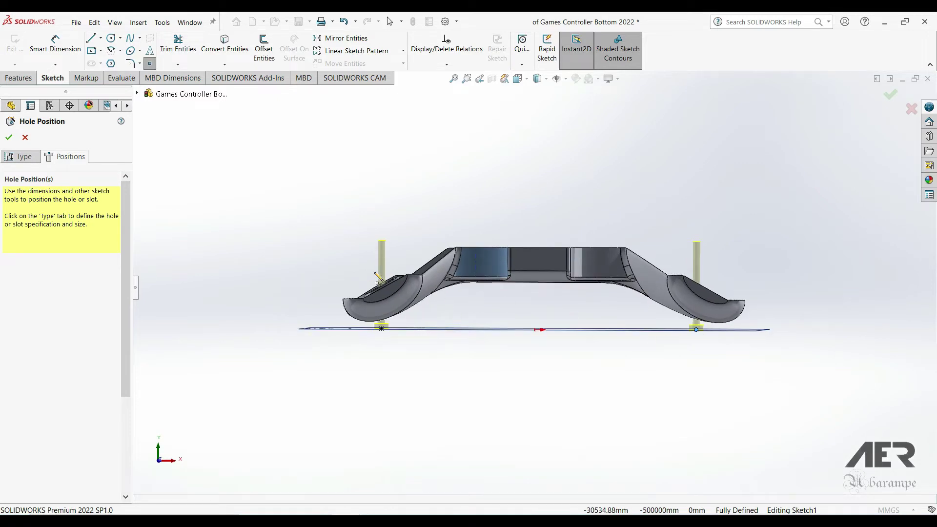
Set the counterbore holes' head clearance to about 20 mm and finish the hole feature
left_click(24, 157)
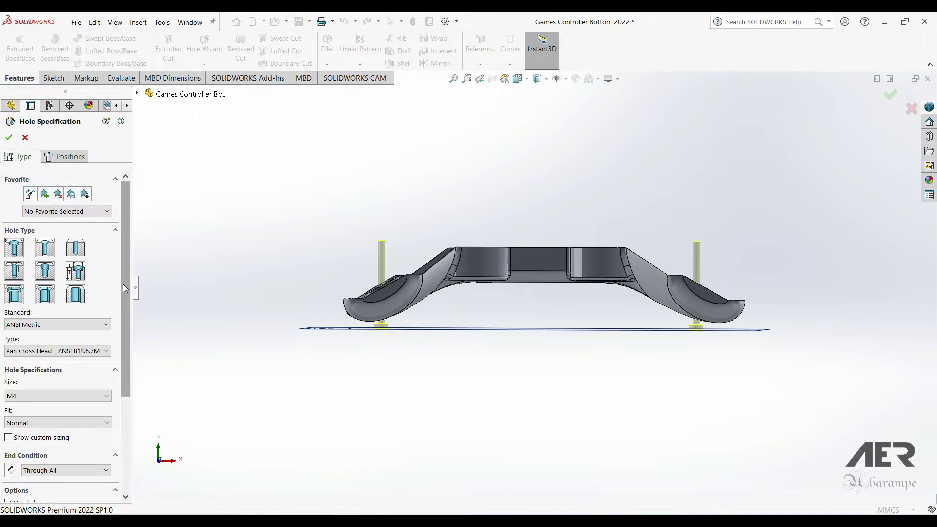
left_click_drag(124, 284, 136, 390)
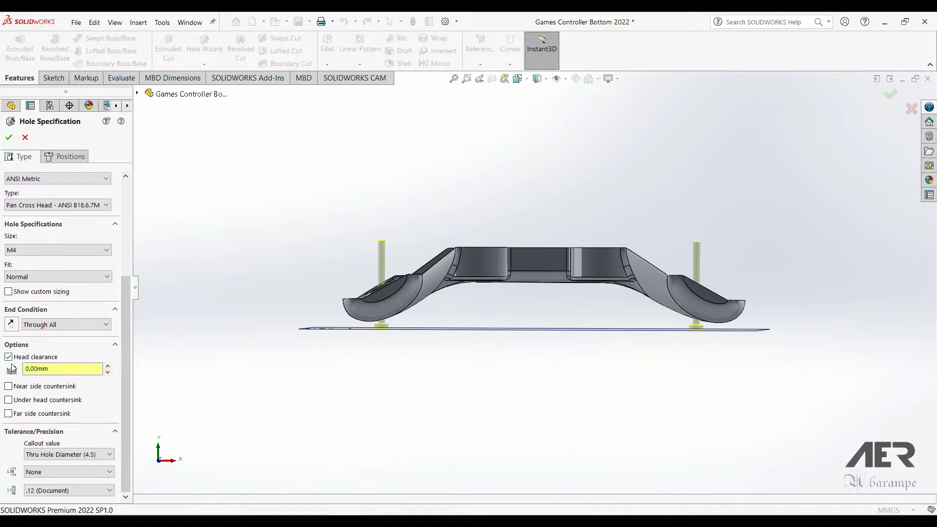
left_click(108, 367)
left_click(108, 366)
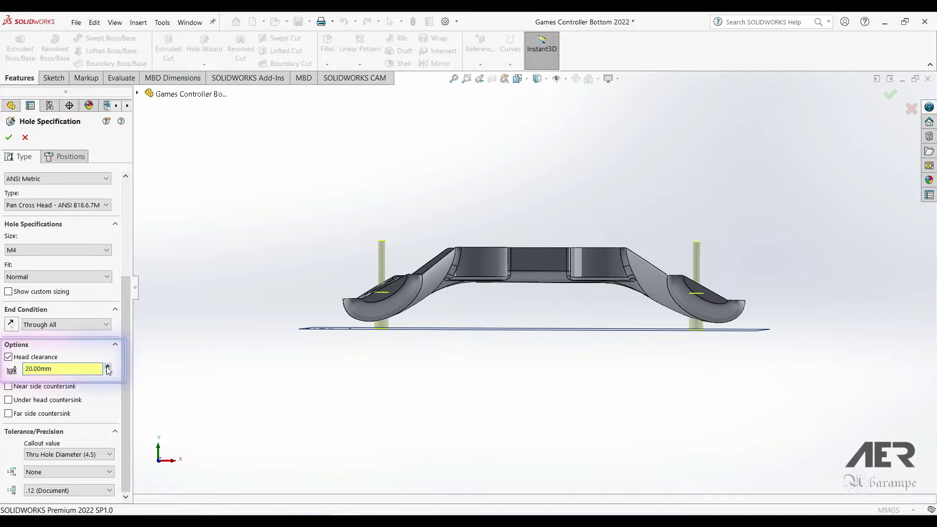
scroll(385, 297, "down", 5)
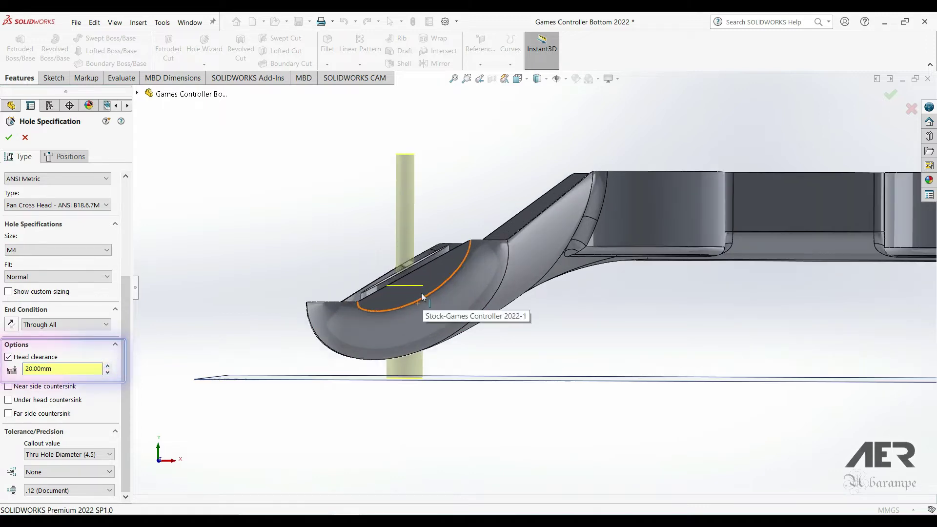
middle_click_drag(408, 288, 392, 239)
left_click(73, 368)
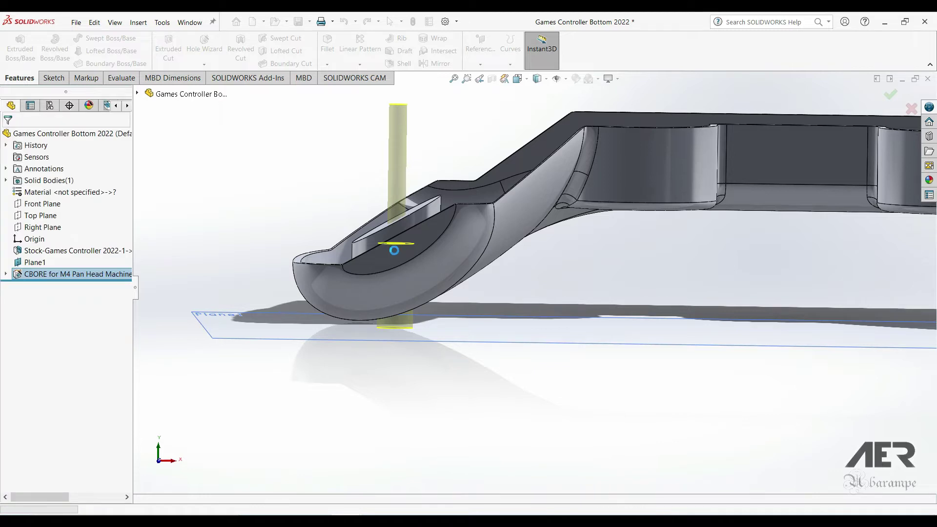
Return to the Games Controller Assembly 2022 document and rebuild it with the changed bottom part
scroll(401, 210, "up", 1)
middle_click_drag(439, 259, 458, 334)
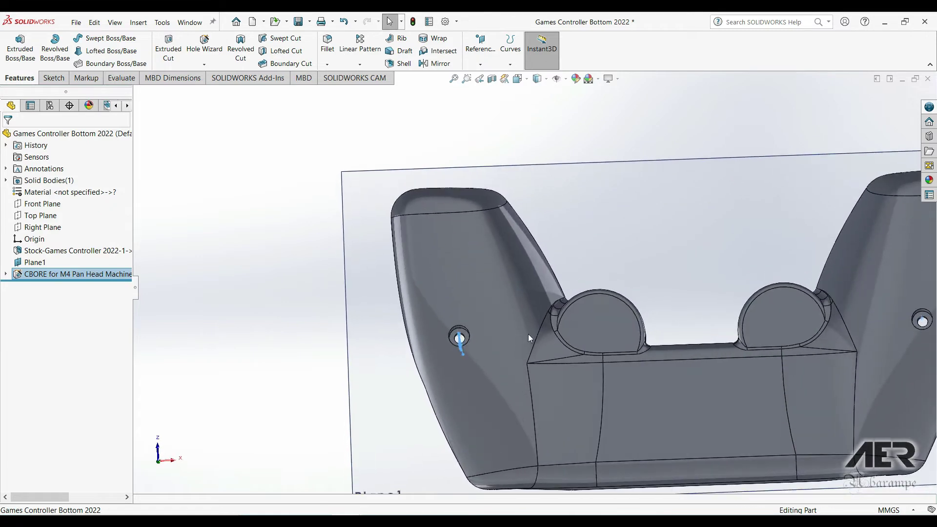
scroll(528, 334, "up", 1)
middle_click_drag(676, 284, 672, 381)
middle_click_drag(649, 336, 489, 316)
scroll(529, 310, "down", 2)
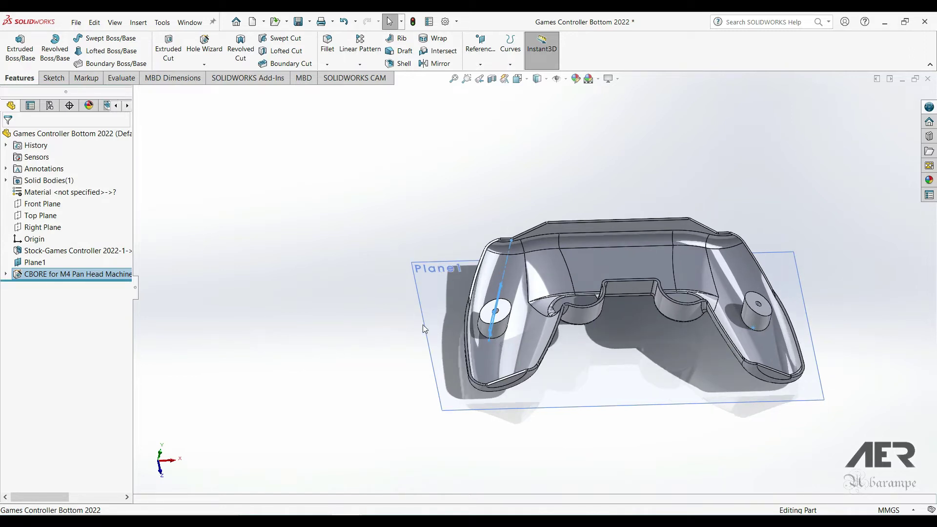
key("ctrl+Tab")
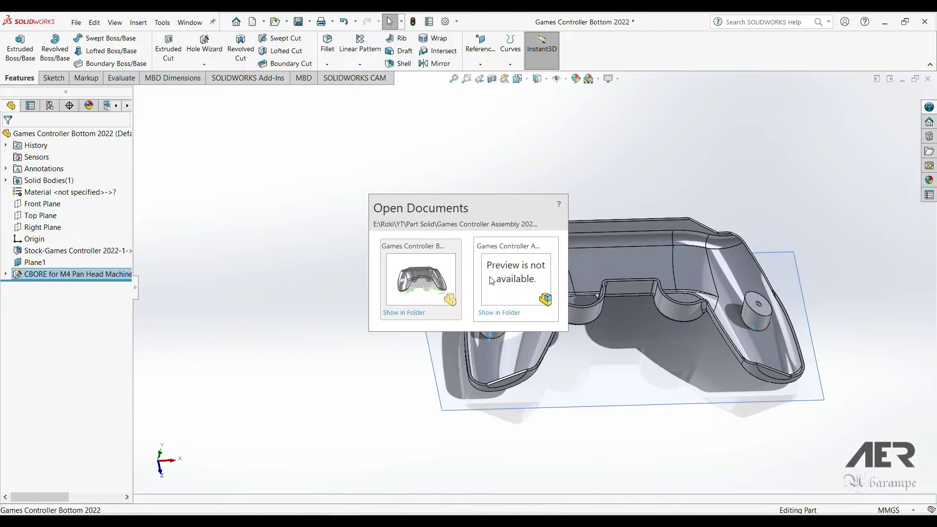
left_click(489, 277)
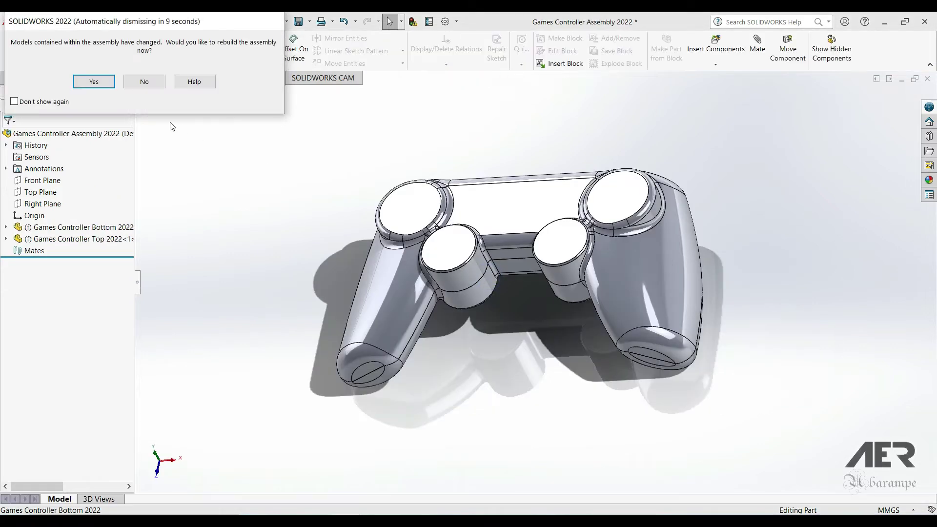
left_click(102, 85)
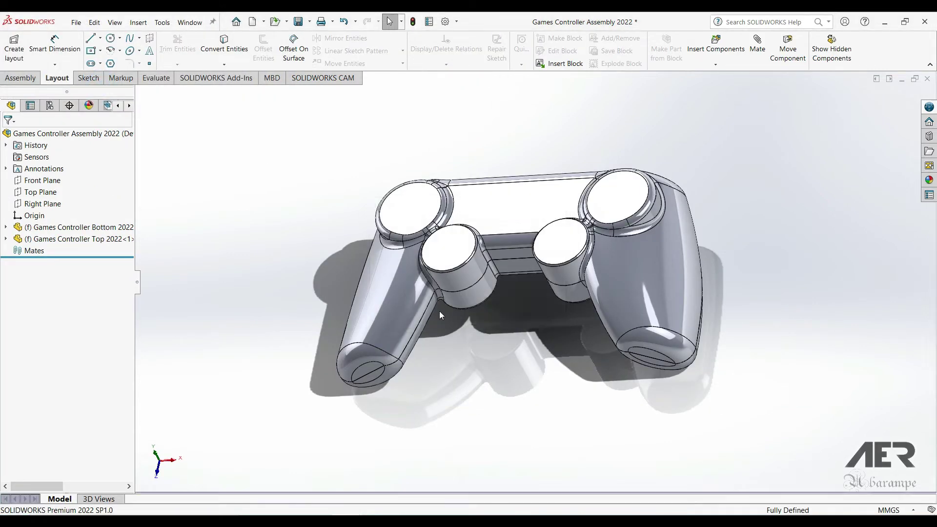
Start editing the Games Controller Bottom 2022 component in the context of the assembly
middle_click_drag(405, 285, 485, 297)
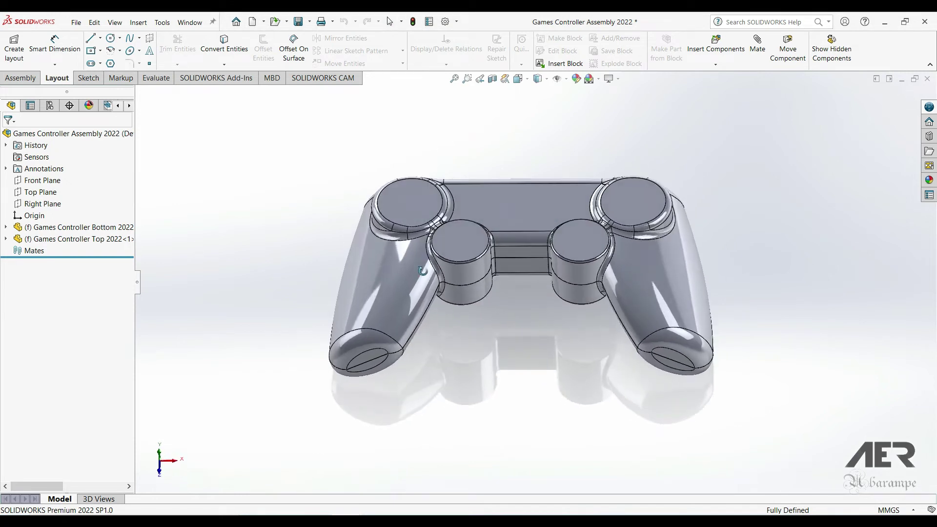
right_click(483, 292)
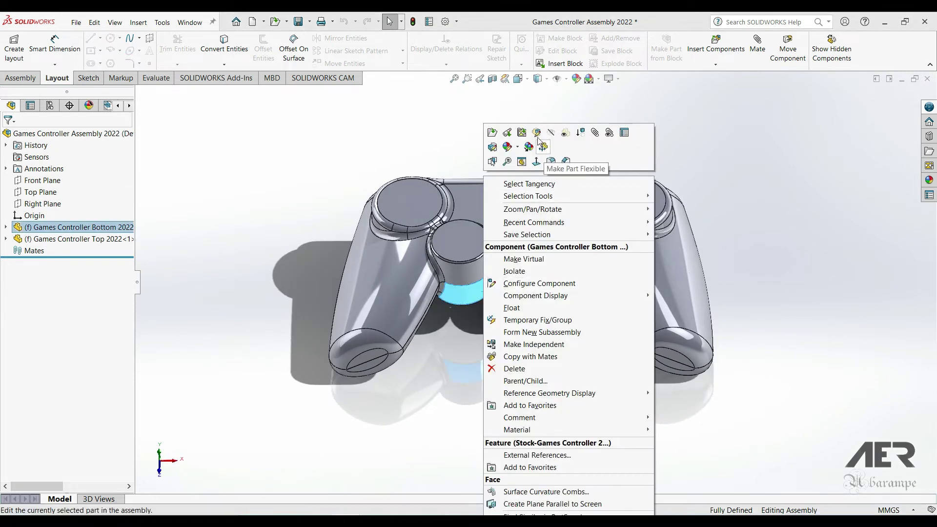
left_click(537, 135)
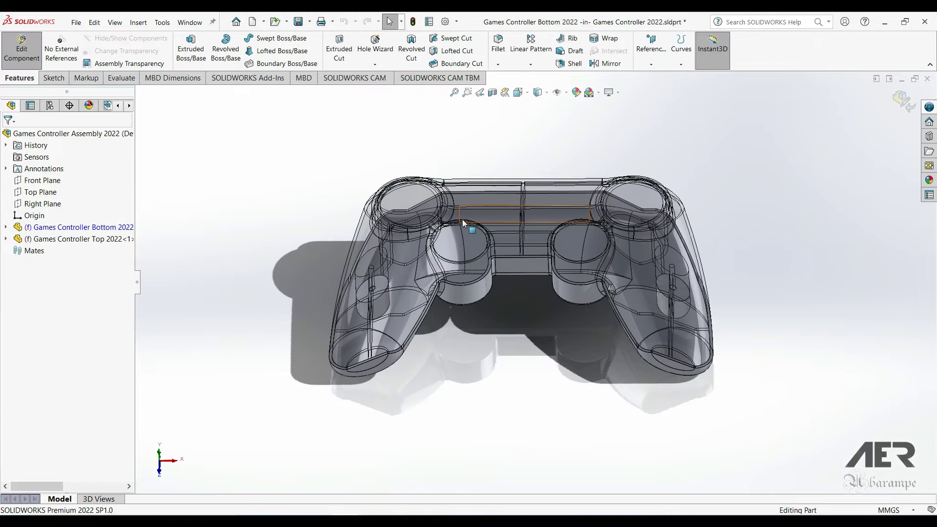
Start a sketch on the narrow rim face of the bottom half, between the two thumbstick housings
scroll(527, 258, "down", 3)
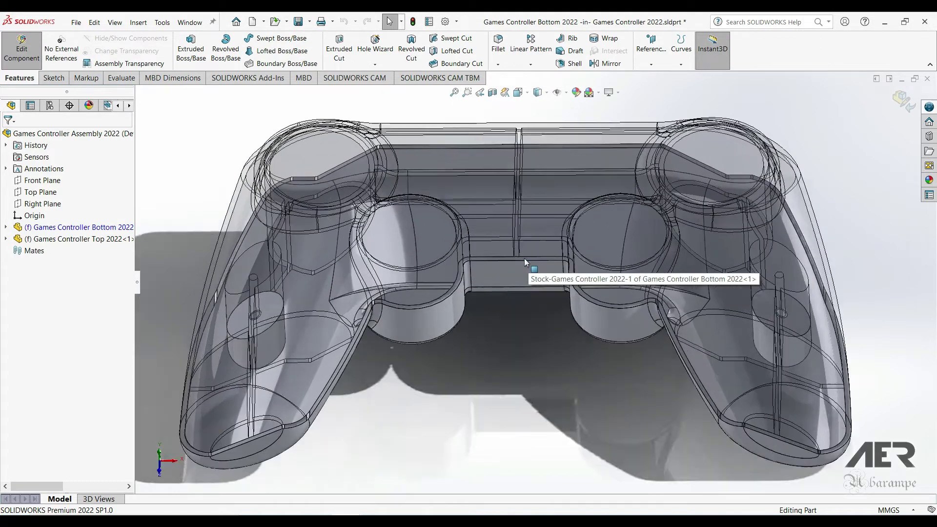
scroll(524, 259, "down", 2)
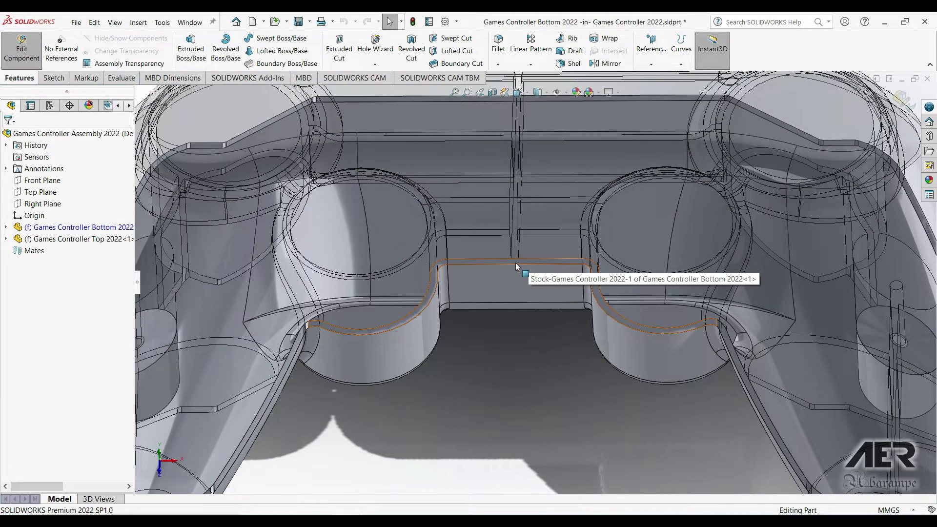
left_click(515, 262)
left_click(555, 232)
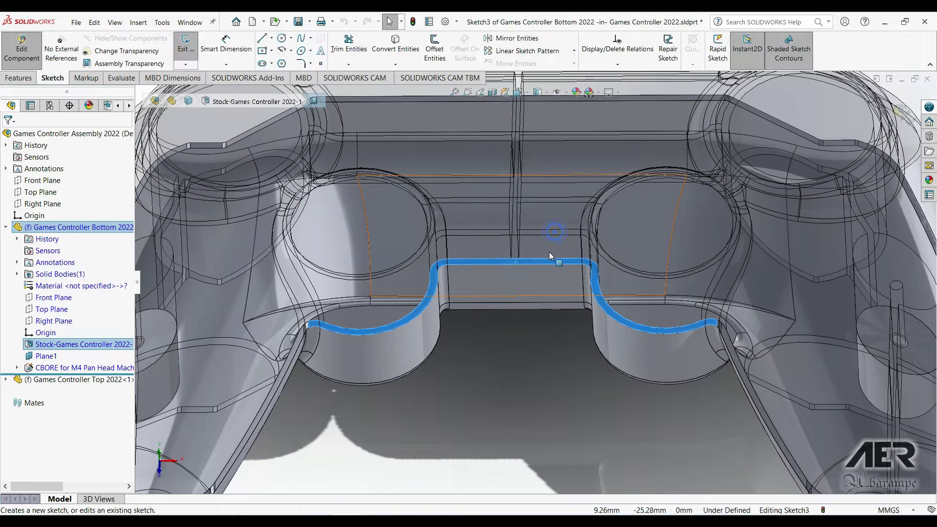
scroll(532, 261, "up", 6)
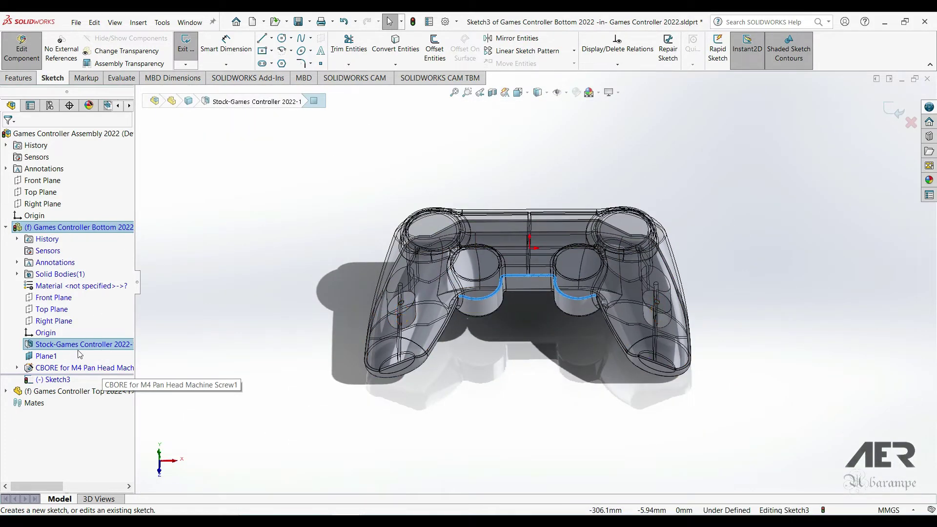
Convert the Ribs sketch of the Games Controller Top 2022 part into the open sketch of the bottom part
left_click(5, 391)
left_click_drag(129, 370, 129, 424)
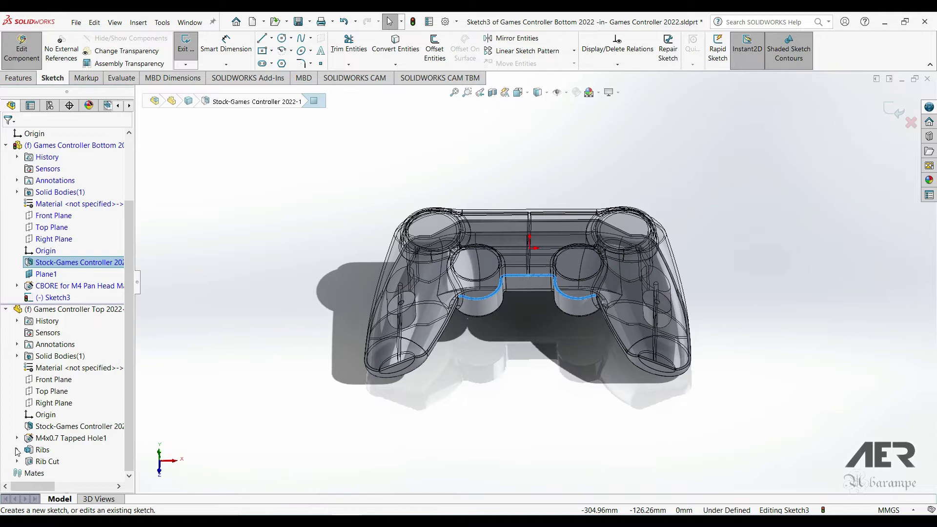
left_click(58, 461)
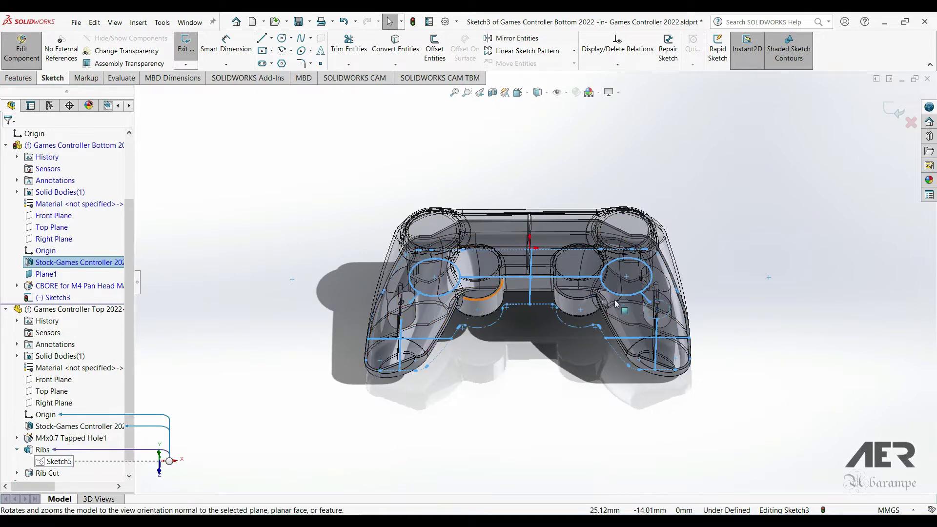
scroll(514, 292, "down", 2)
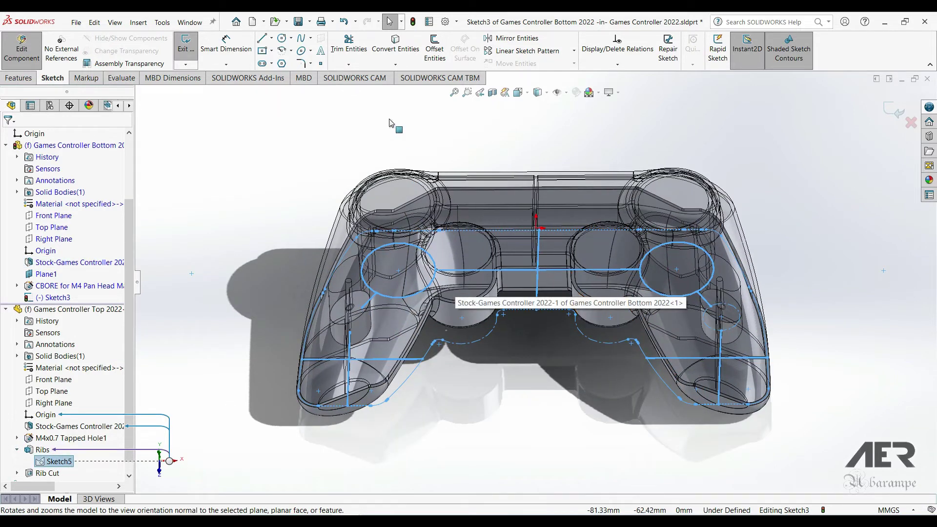
left_click(395, 46)
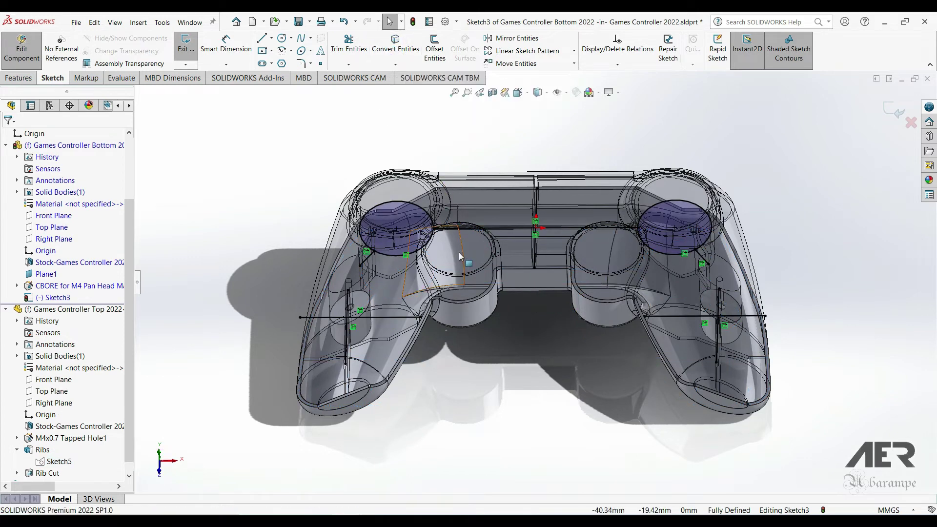
Start a boss extrusion of the converted rib sketch as a 2 mm thin feature with Mid-Plane thickness
middle_click_drag(459, 256, 398, 287)
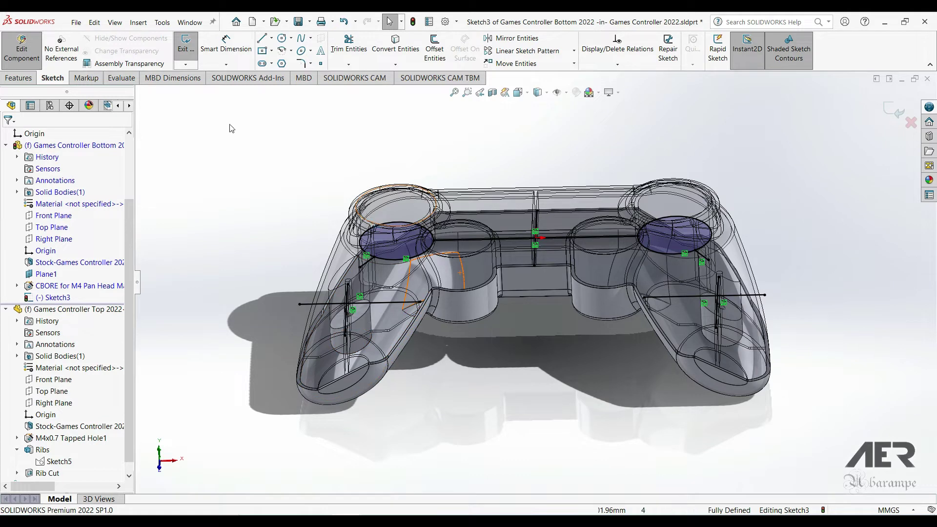
left_click(18, 78)
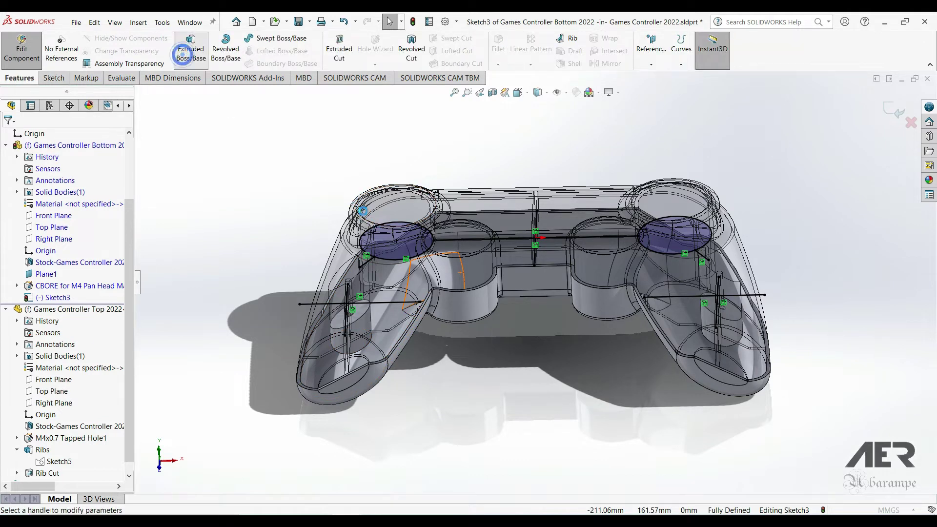
left_click(191, 48)
middle_click_drag(387, 354, 458, 313)
left_click(7, 334)
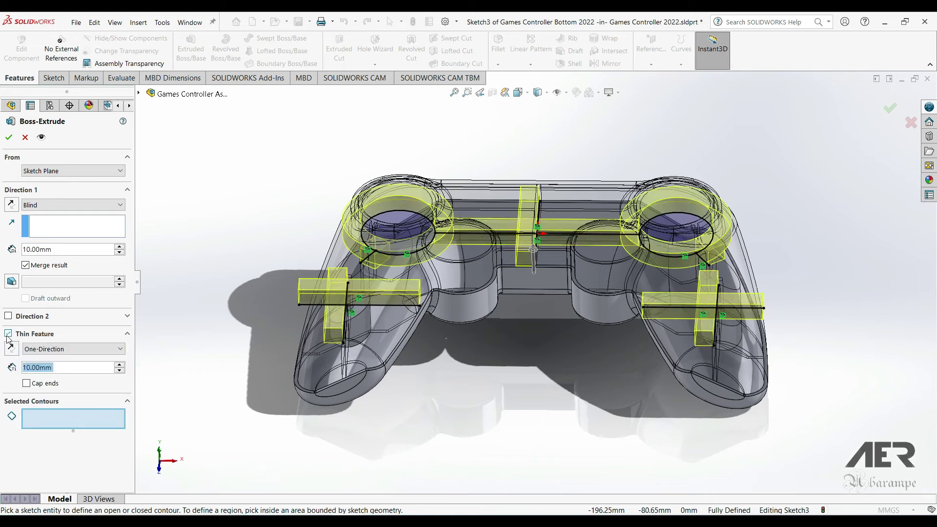
type("2")
left_click(73, 349)
left_click(63, 367)
middle_click_drag(306, 394, 495, 307)
middle_click_drag(383, 318, 393, 273)
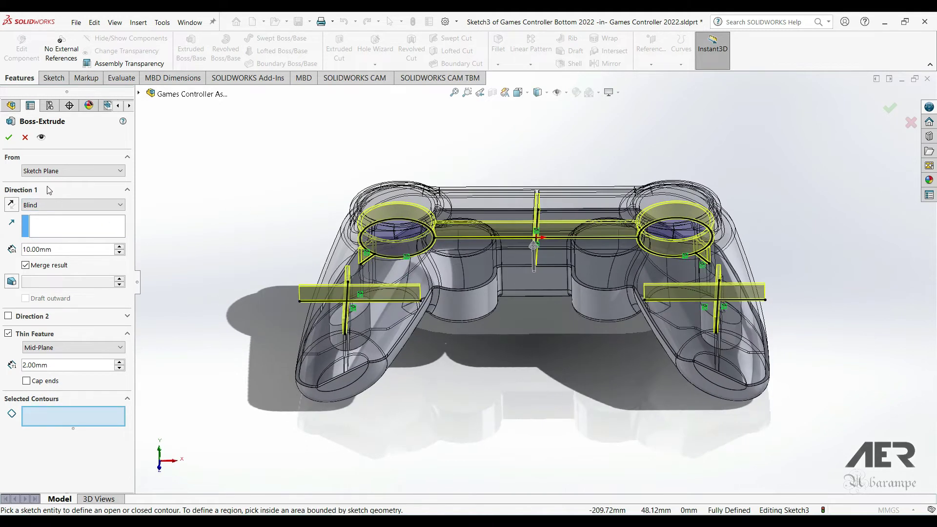
Reverse the rib extrusion and end it Up To Body at the bottom shell, then finish the feature
left_click(73, 204)
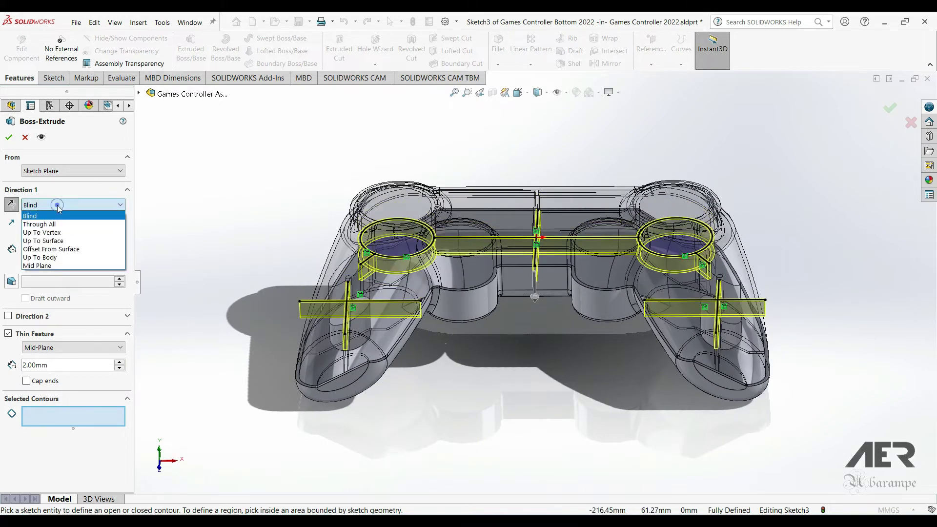
left_click(49, 258)
left_click(547, 286)
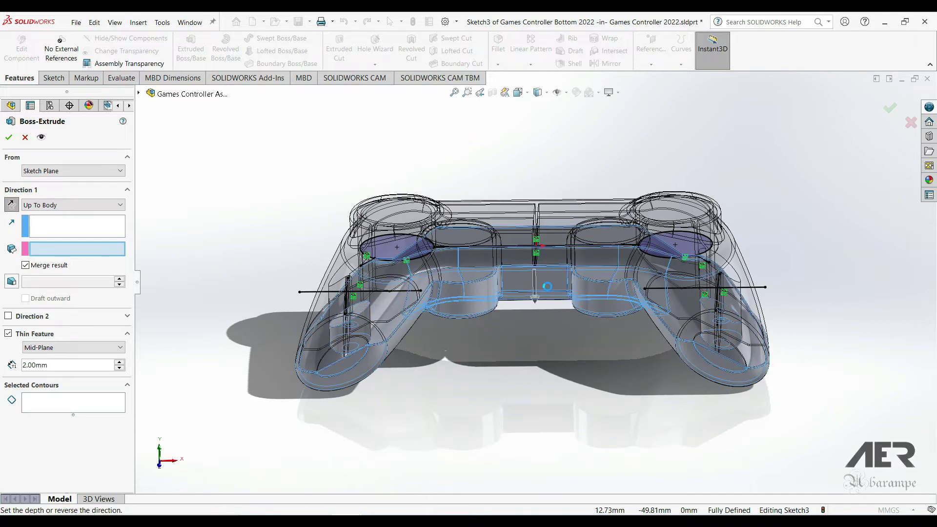
middle_click_drag(649, 360, 630, 344)
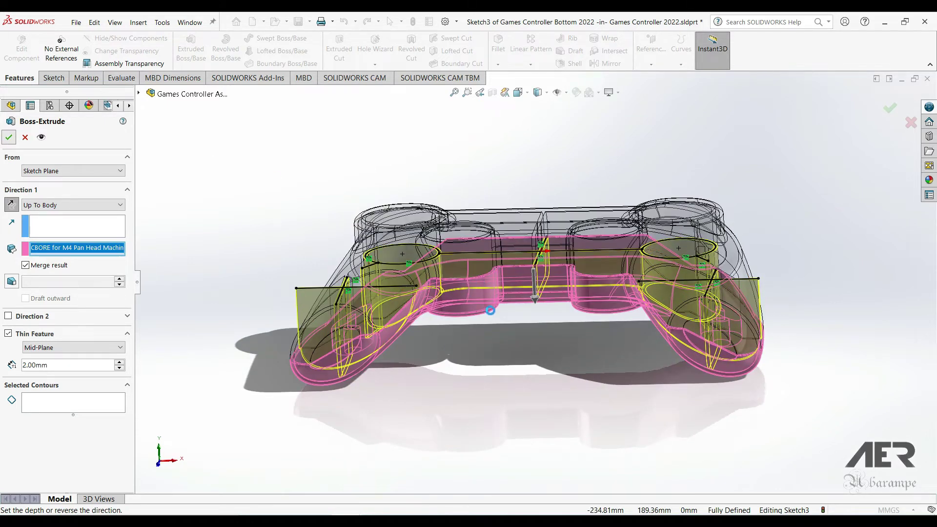
key("Return")
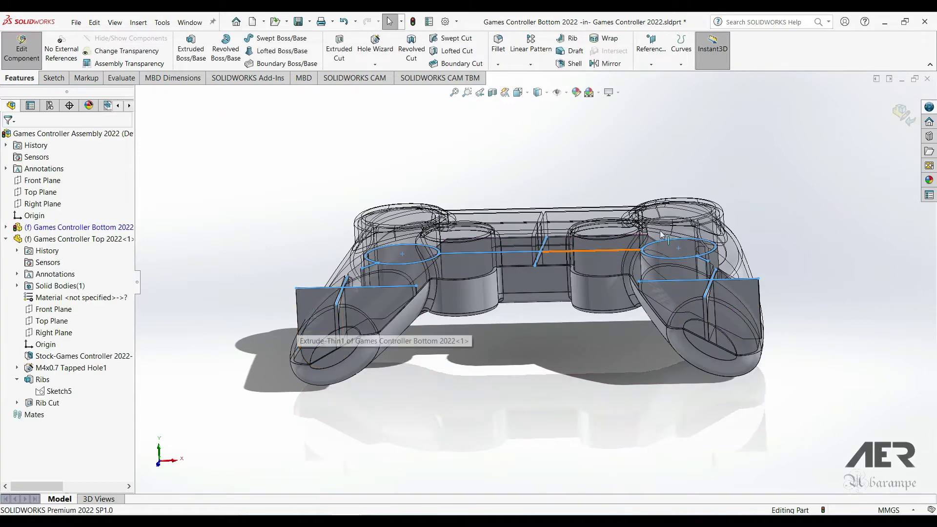
Sketch on the assembly's Front Plane and convert the stepped profile of the top part's Rib Cut sketch
middle_click_drag(535, 305, 462, 355)
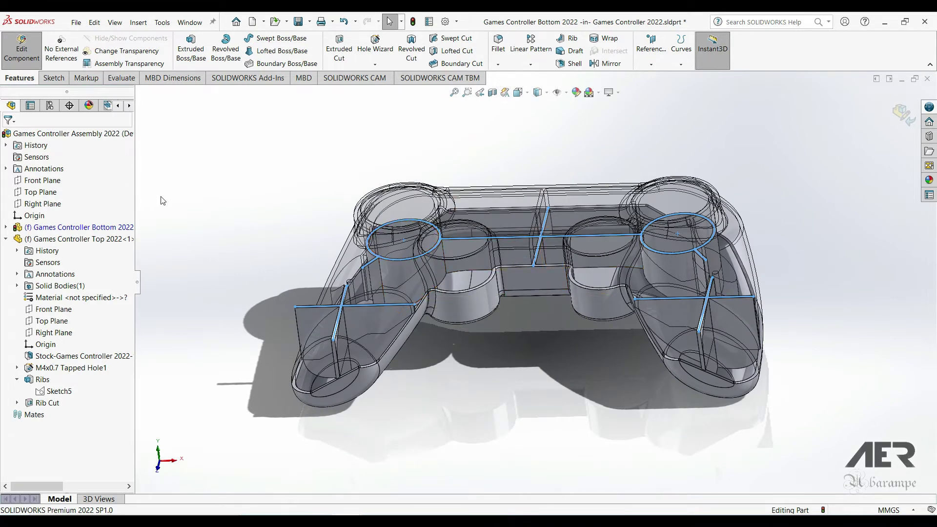
left_click(40, 180)
left_click(64, 163)
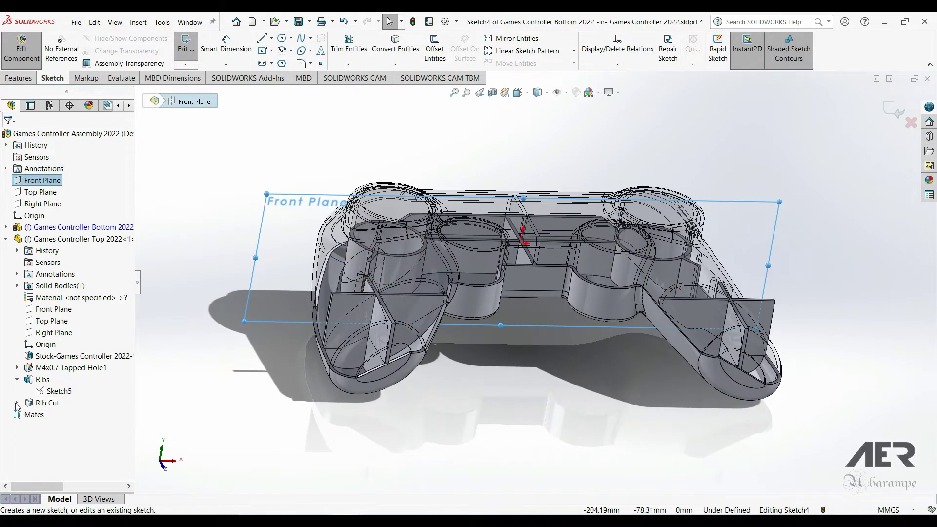
left_click(63, 414)
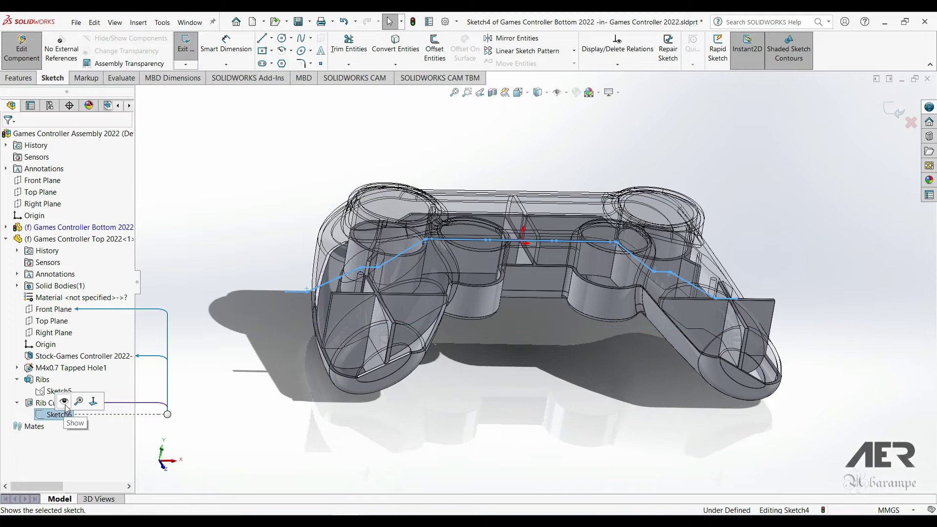
left_click(396, 43)
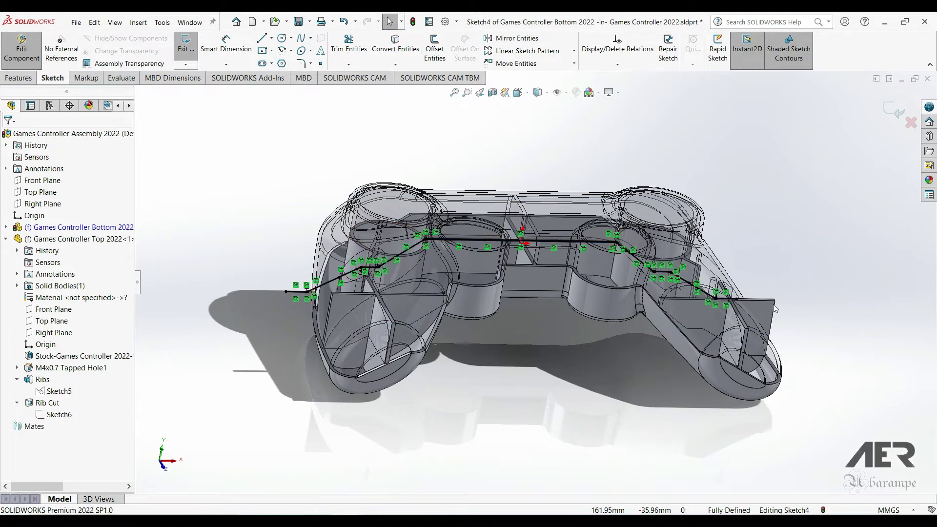
Start an extruded cut from the converted profile as a 2 mm thin feature running Through All - Both
middle_click_drag(571, 250, 539, 292)
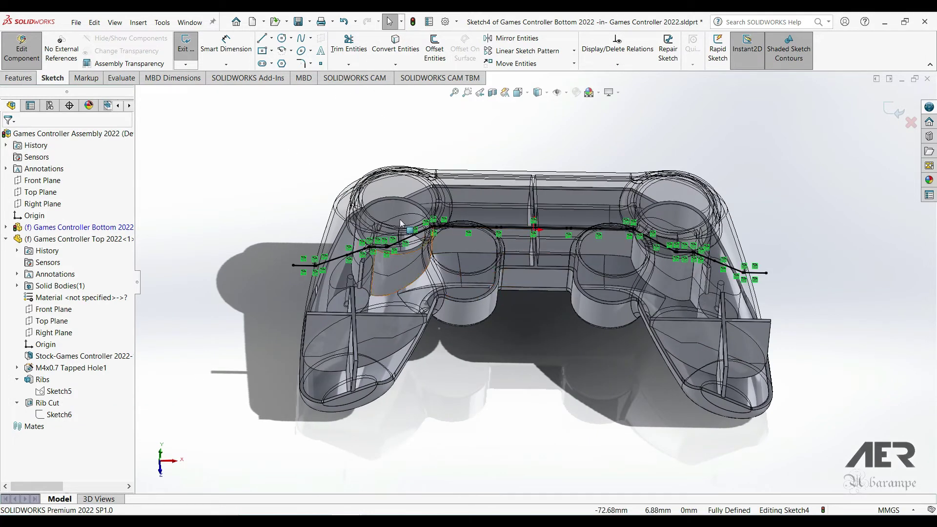
left_click(19, 78)
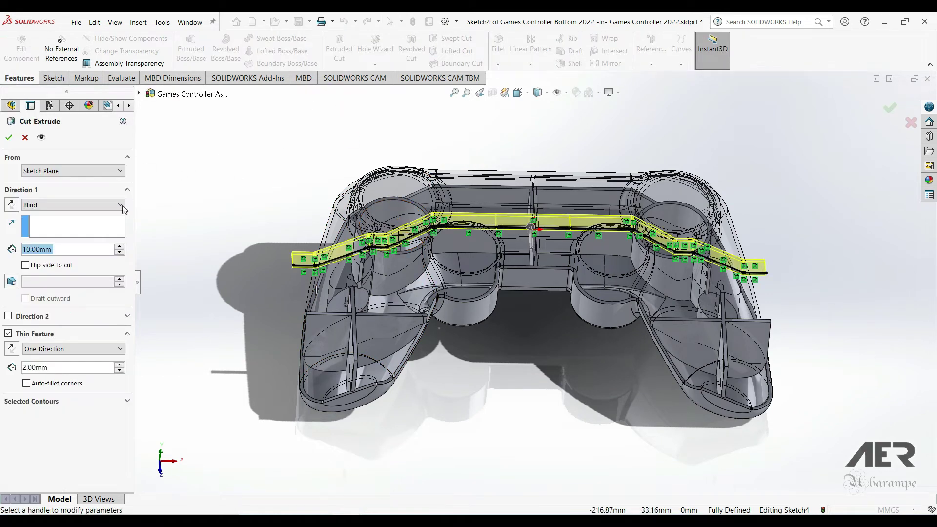
left_click(81, 206)
left_click(80, 228)
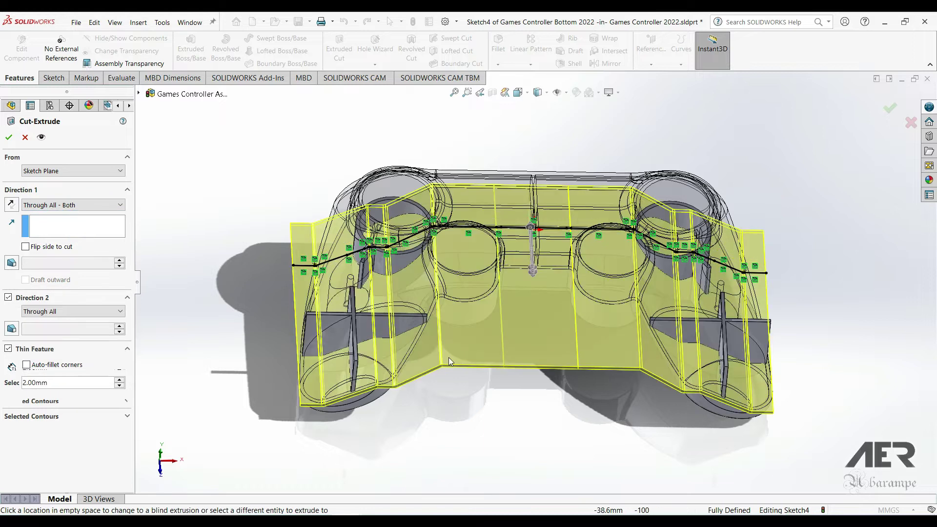
Reverse the thin cut's thickness to the upper side of the profile, checking it in the front view
middle_click_drag(369, 391, 353, 356)
key("ctrl+1")
scroll(380, 312, "down", 3)
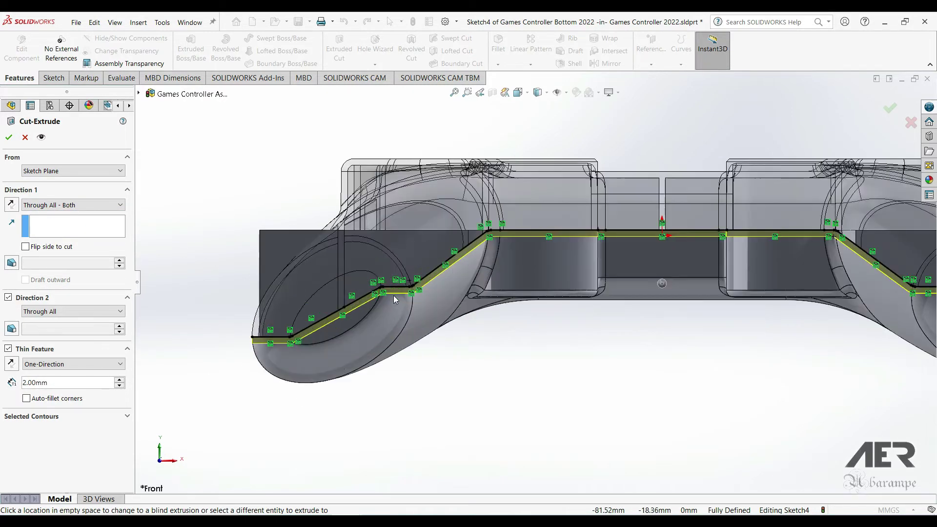
scroll(462, 285, "down", 1)
left_click(12, 363)
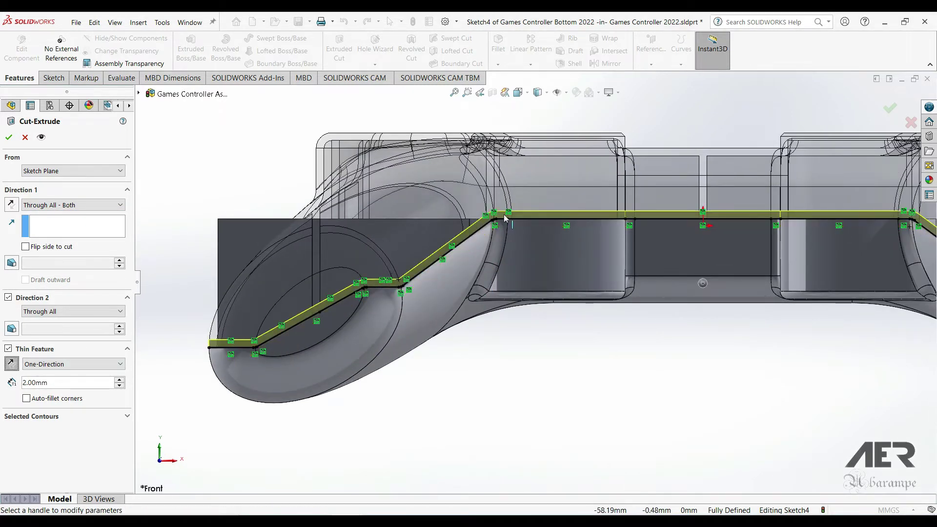
scroll(523, 270, "up", 4)
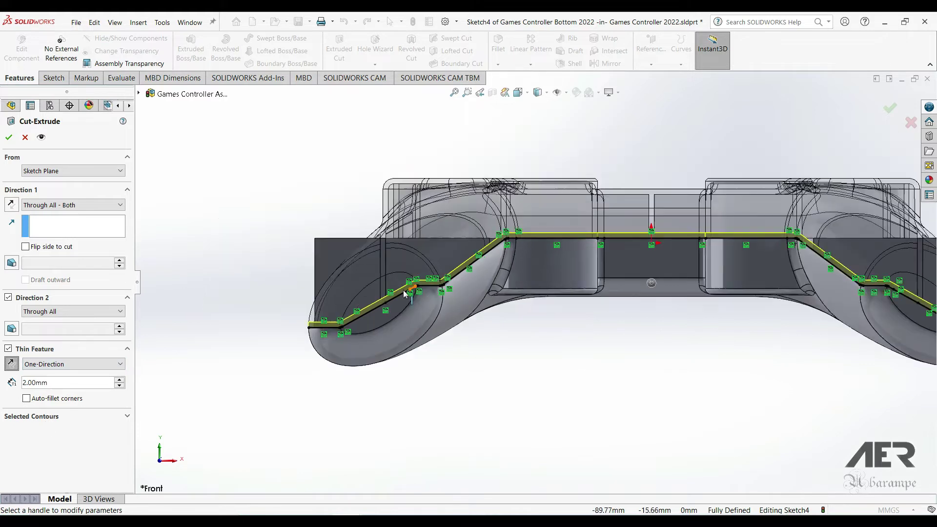
Finish the thin cut keeping only Body 1, the bottom shell, and return to editing the assembly
middle_click_drag(414, 279, 418, 291)
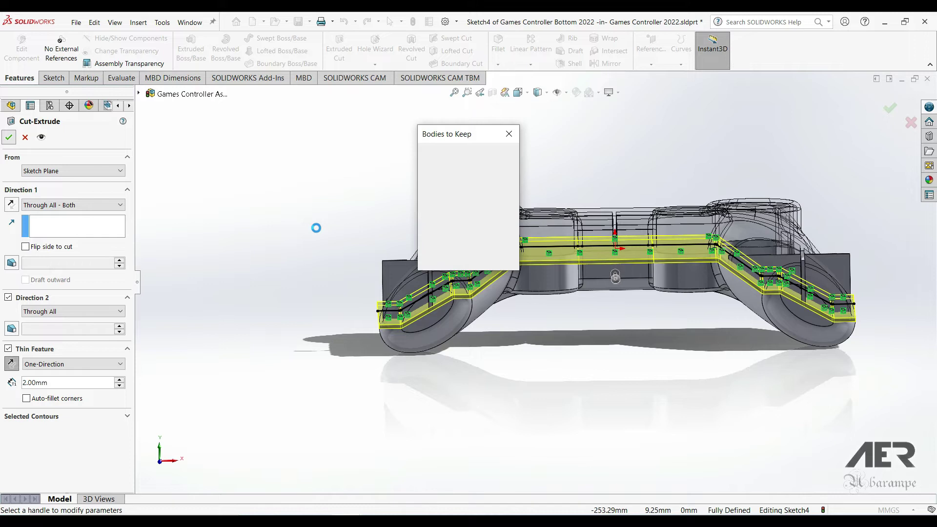
left_click(428, 198)
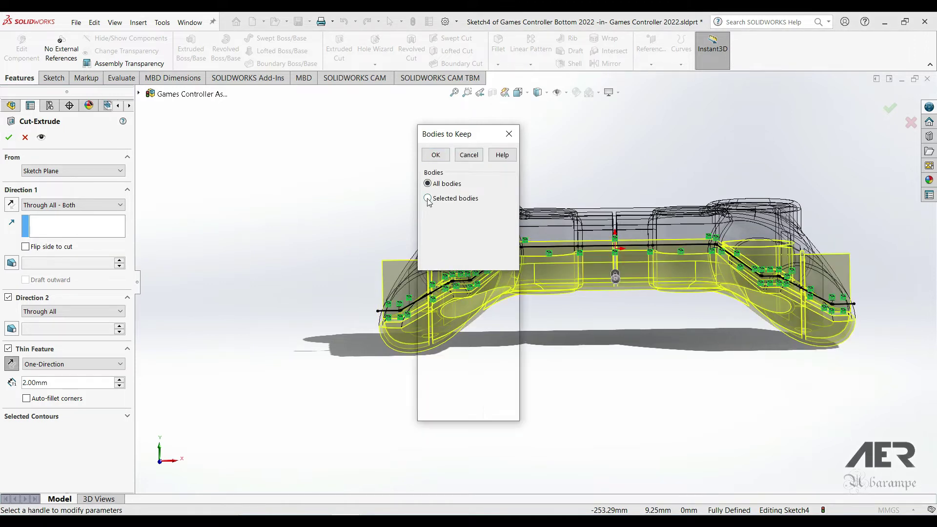
left_click_drag(444, 141, 707, 338)
left_click(688, 414)
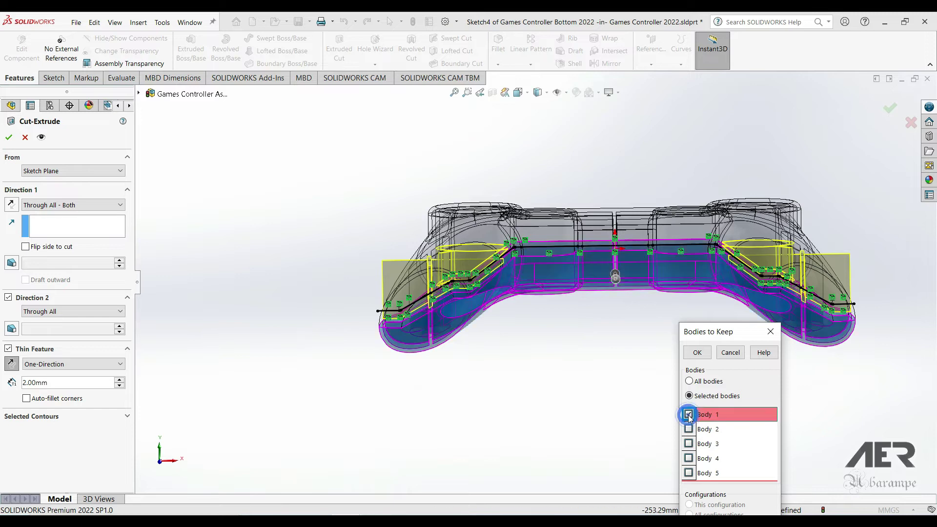
left_click(696, 352)
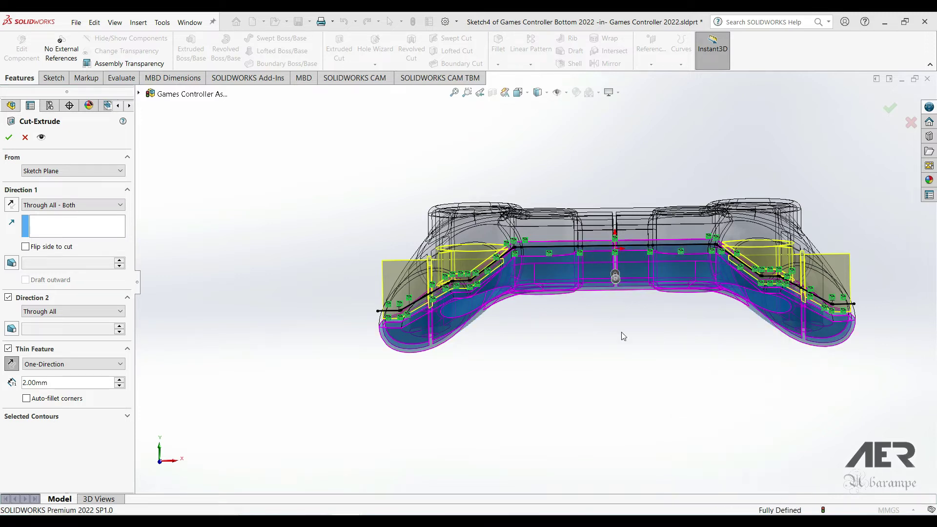
scroll(594, 240, "up", 2)
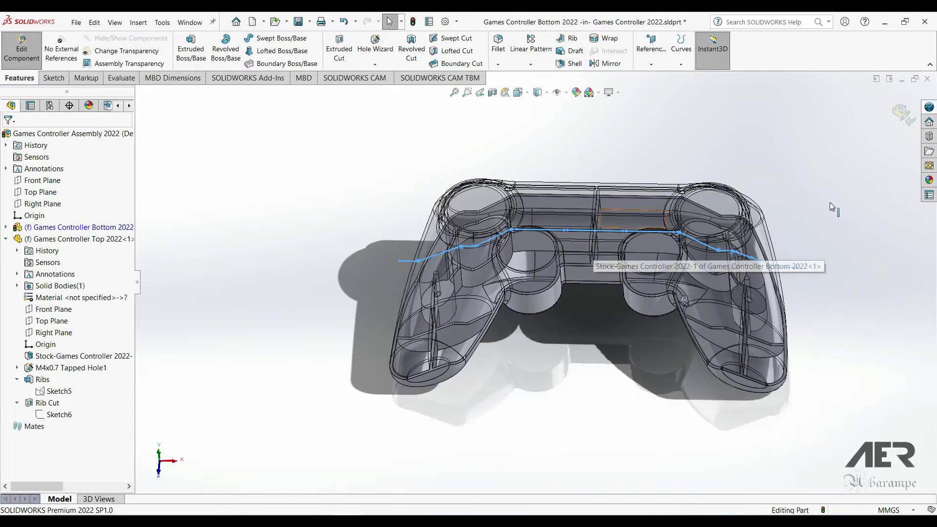
left_click(902, 115)
Temporarily hide the controller's top half to inspect the trimmed ribs in the bottom half, and restore it
scroll(600, 226, "down", 2)
middle_click_drag(605, 208, 598, 227)
key("Tab")
key("ctrl+z")
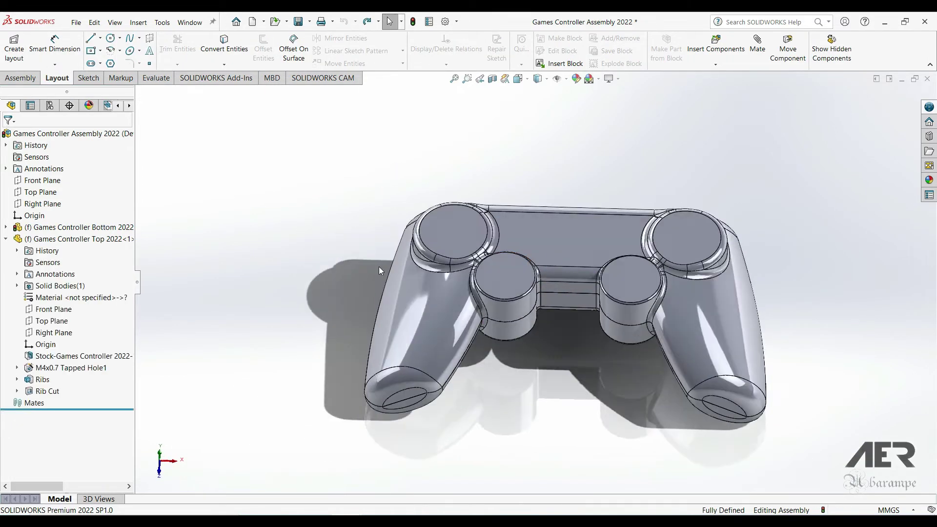
Rename the bottom part's thin extrusion feature as Ribs
left_click(100, 380)
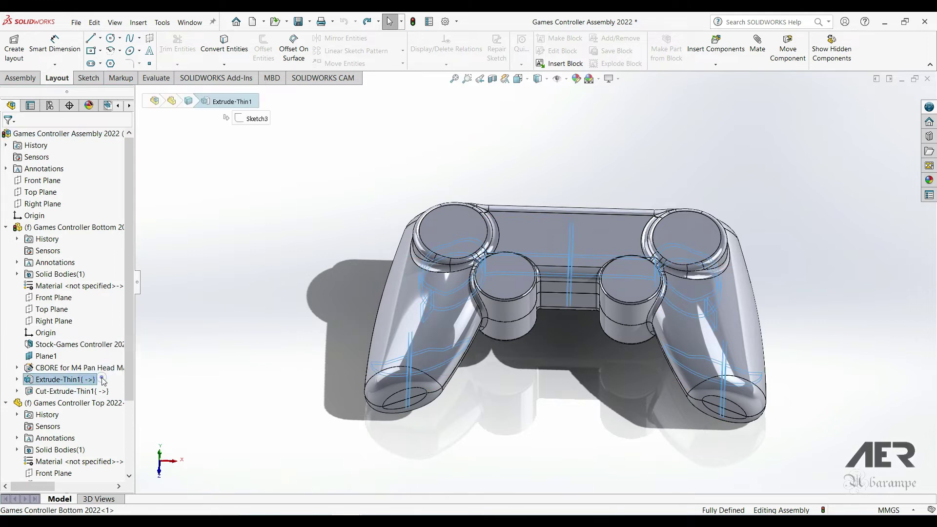
left_click(89, 384)
left_click(89, 384)
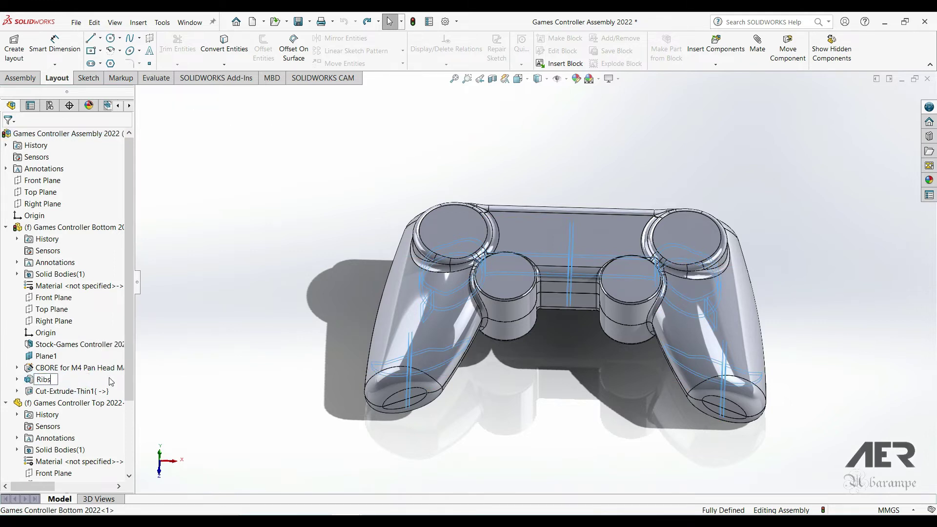
type("Ribs")
key("Return")
Rename the bottom part's thin cut feature as Rib Cut
left_click(116, 391)
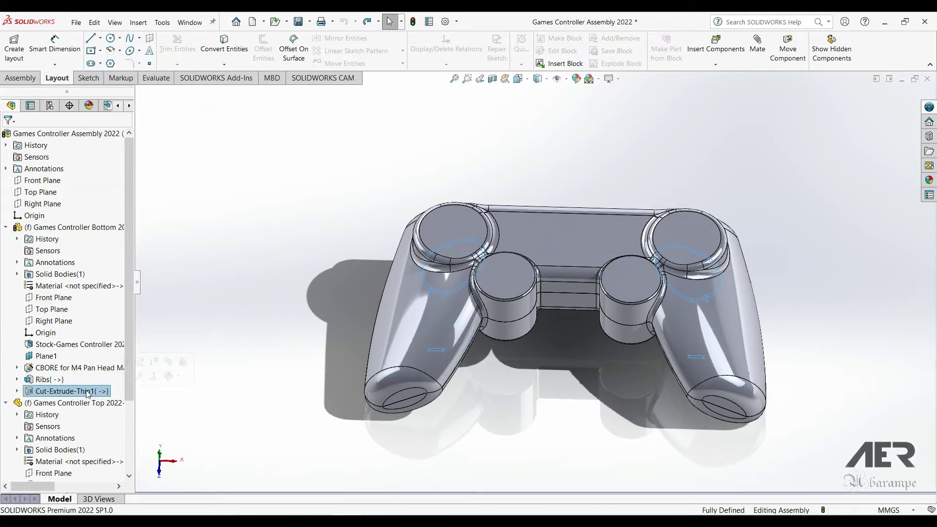
left_click(93, 388)
type("Rib Cut")
key("Return")
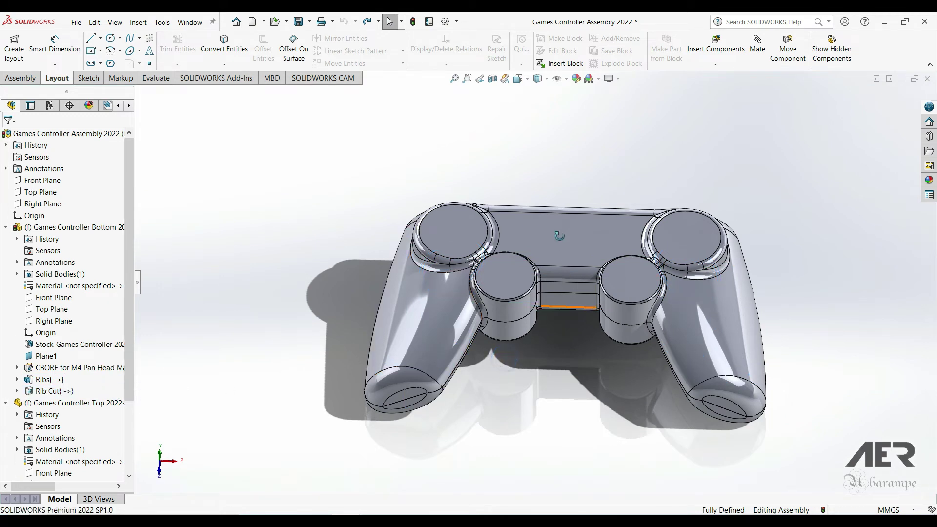
Hide the controller's bottom half in the assembly and open the top half, Games Controller Top 2022, as a separate part
middle_click_drag(559, 235, 562, 324)
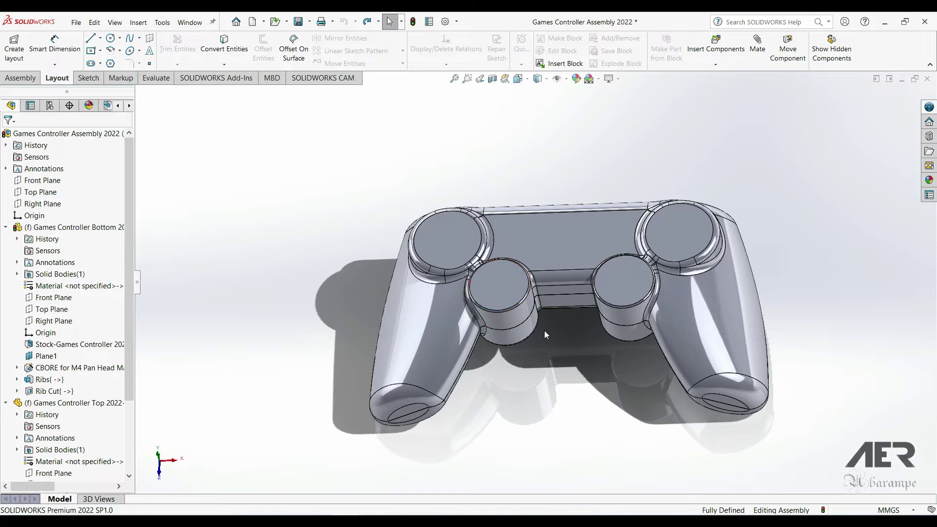
middle_click_drag(481, 279, 464, 189)
key("Tab")
scroll(525, 246, "down", 4)
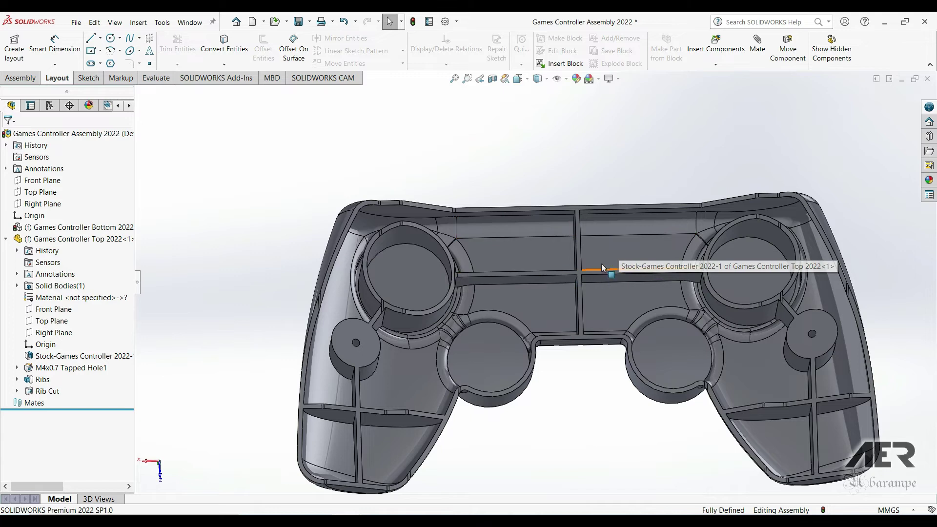
scroll(609, 226, "down", 1)
right_click(610, 230)
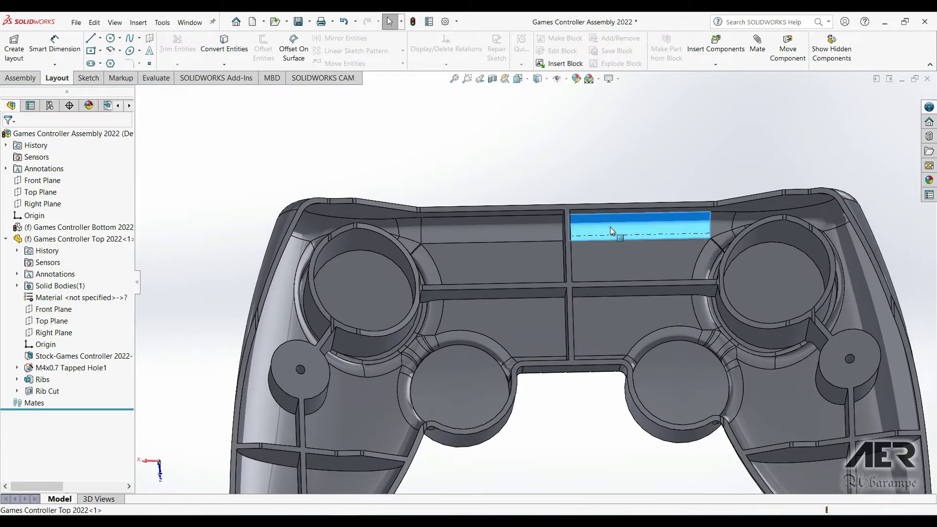
left_click(619, 133)
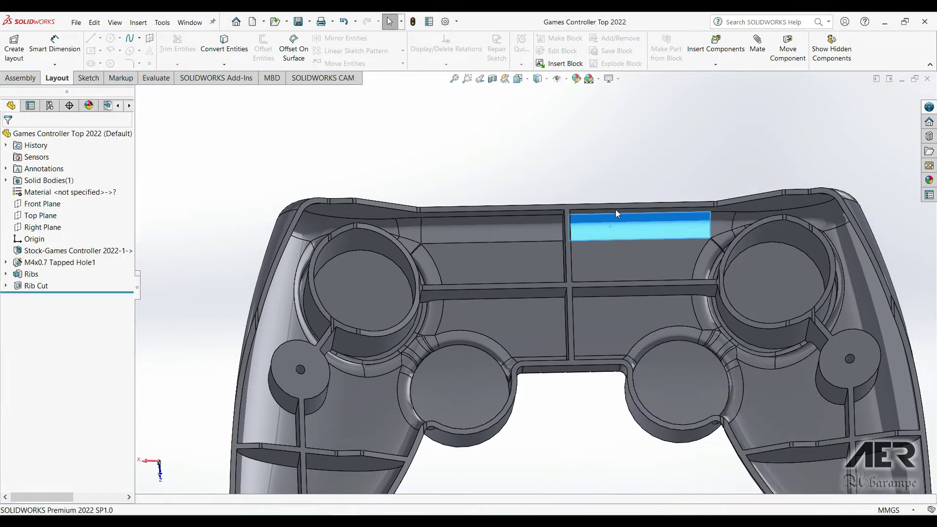
Start a sketch on the flat top face of the central ribs and draw an origin-centred rectangle about 200 mm by 59 mm
scroll(526, 249, "down", 5)
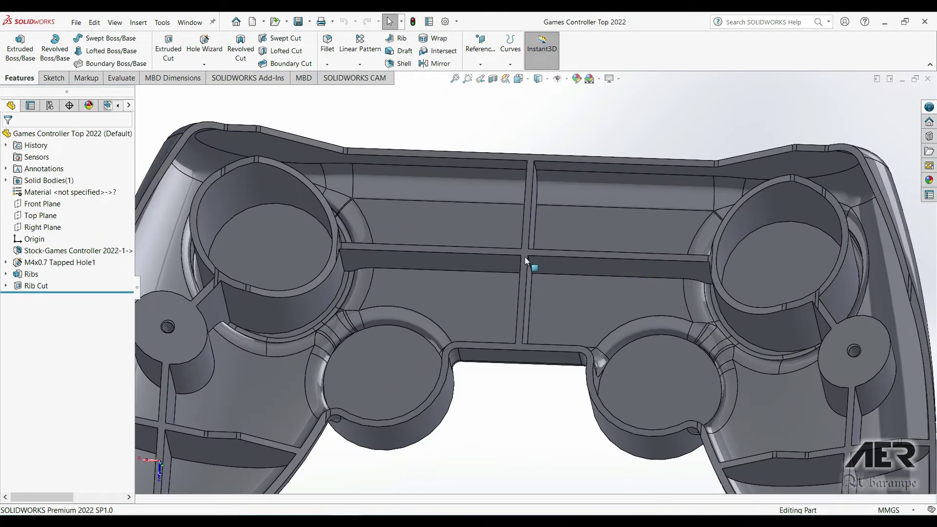
left_click(526, 254)
left_click(569, 225)
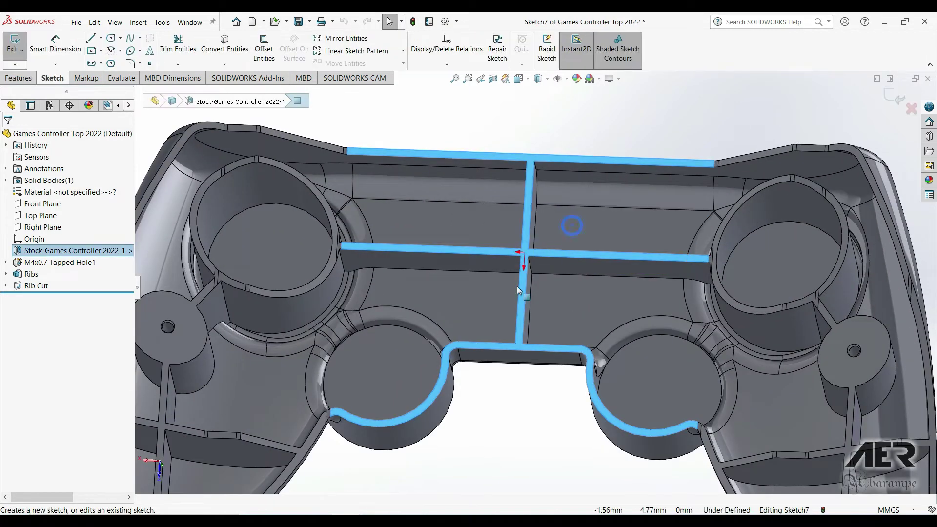
key("ctrl+6")
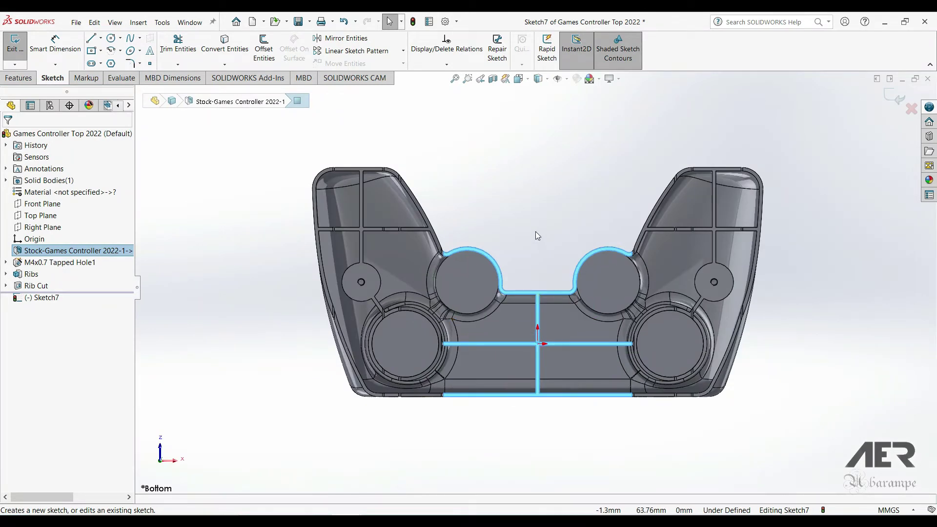
left_click(91, 51)
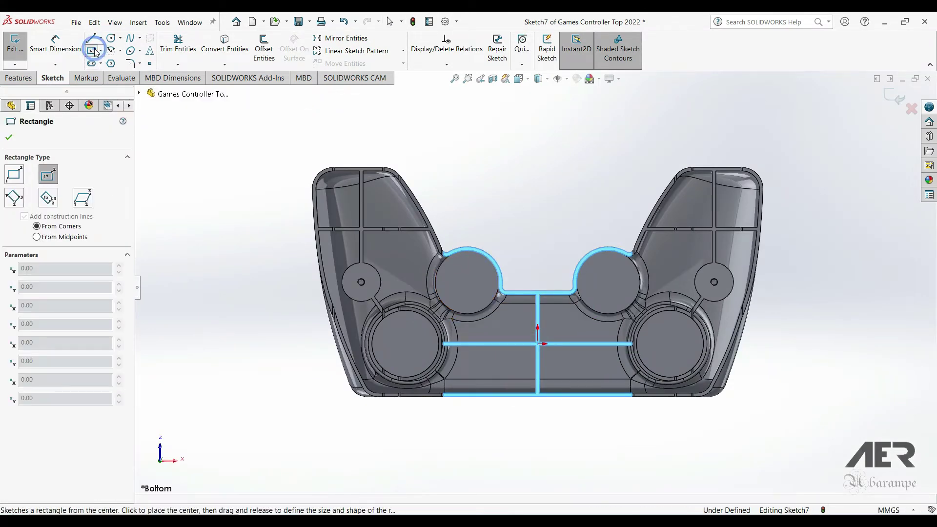
scroll(541, 346, "down", 2)
left_click(537, 335)
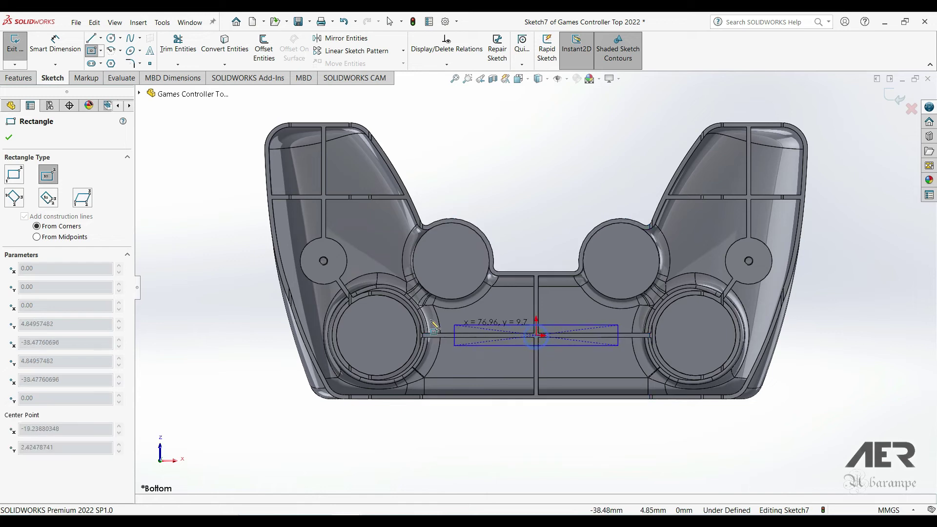
left_click(324, 273)
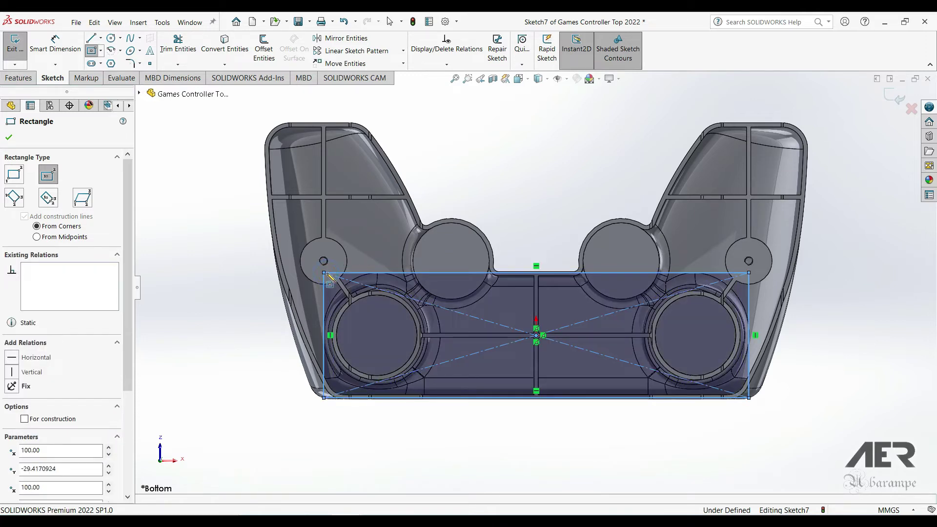
Dimension the rectangle 45 mm high and 200 mm wide
scroll(337, 276, "down", 2)
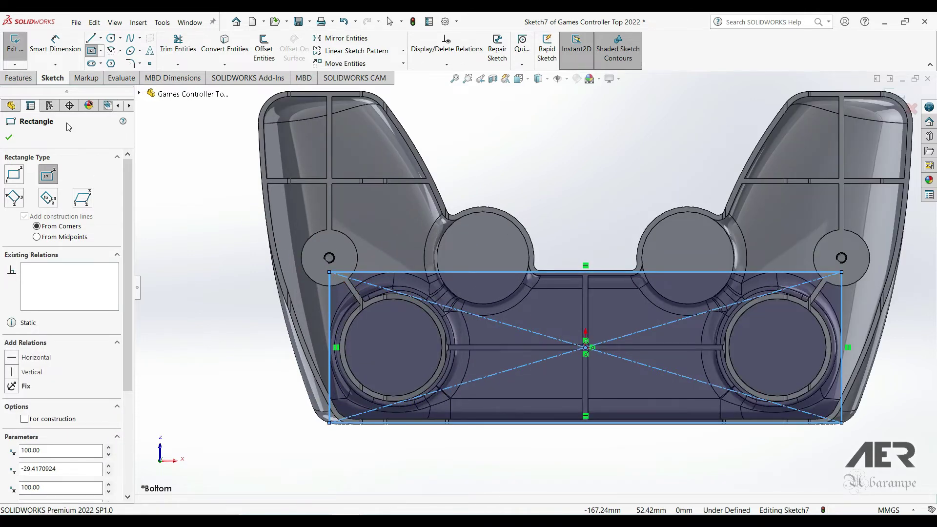
left_click(55, 46)
left_click(302, 328)
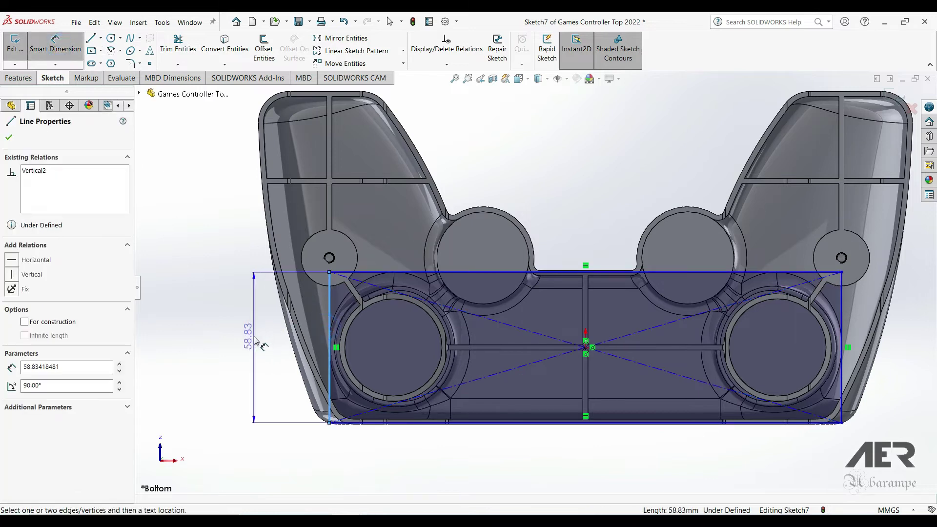
left_click(252, 336)
type("45")
key("Return")
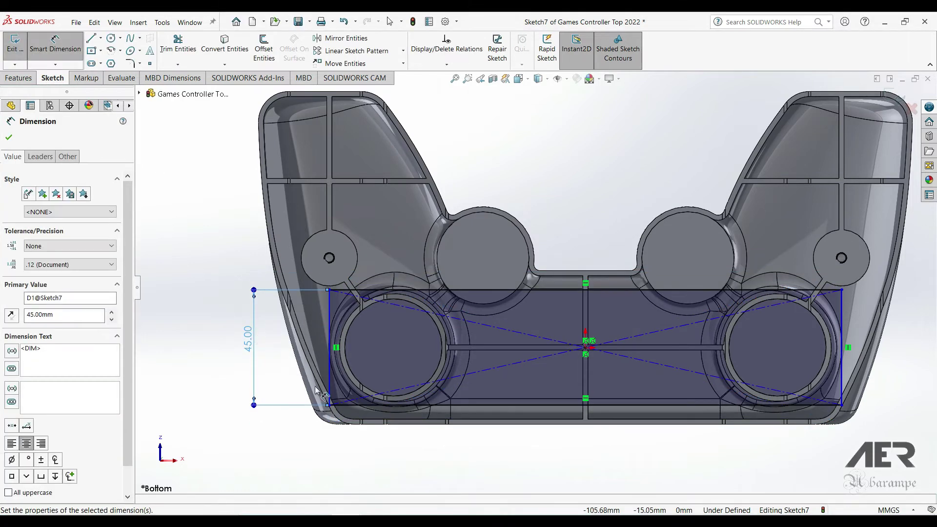
left_click(623, 289)
left_click(577, 207)
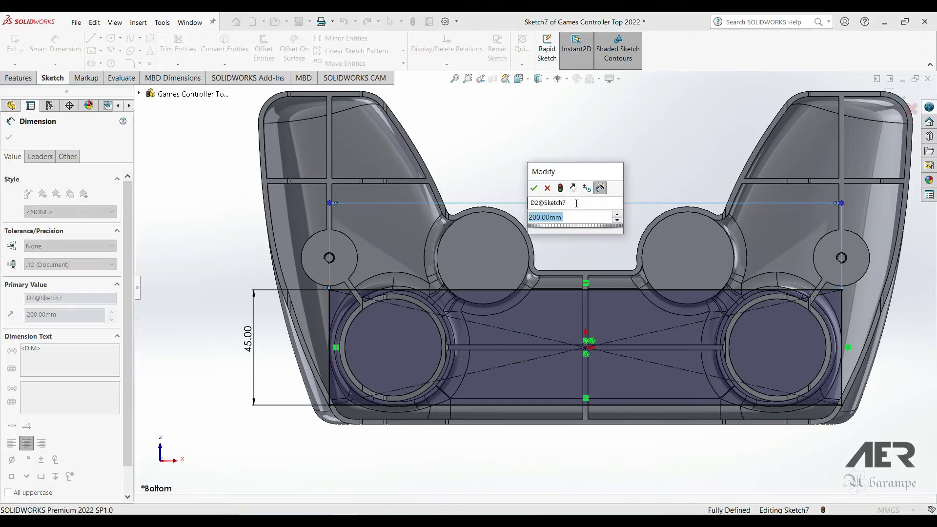
key("Return")
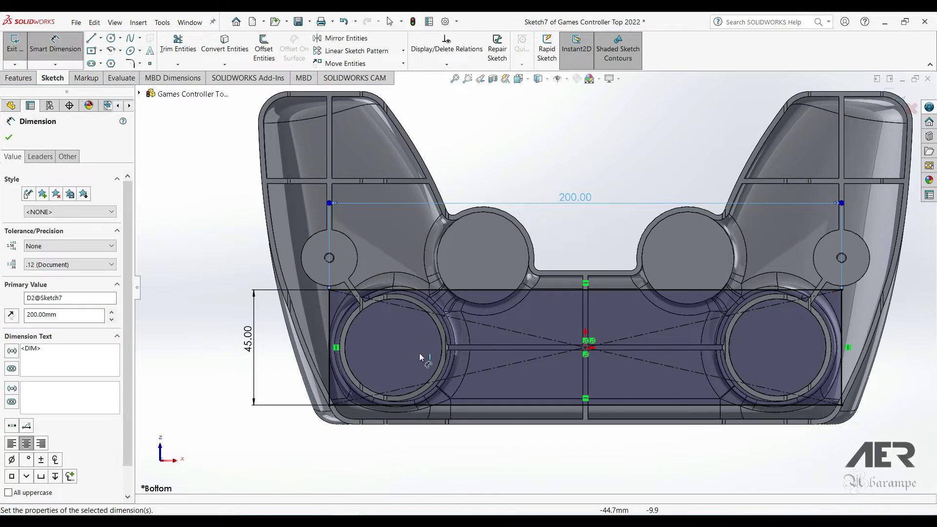
Set the rectangle's width to 195 mm, checking its corner against the shell wall
scroll(337, 428, "down", 2)
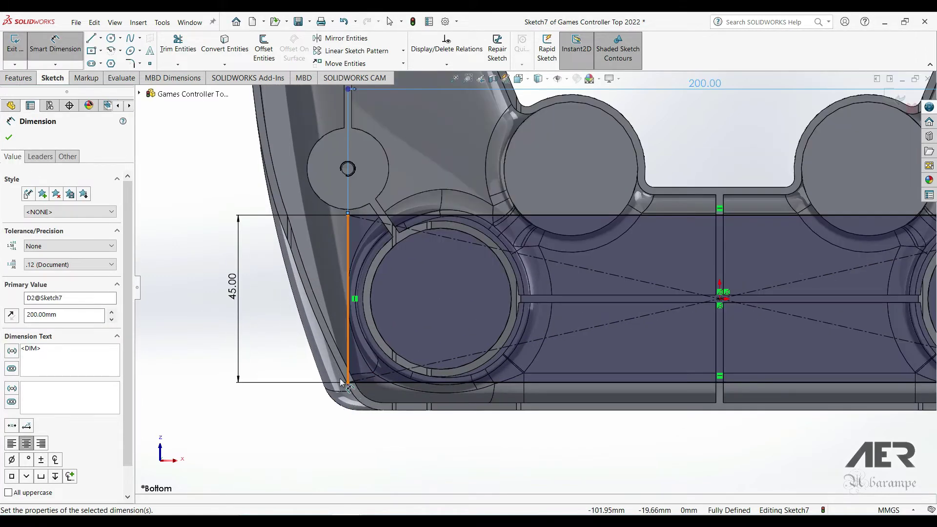
scroll(419, 292, "up", 2)
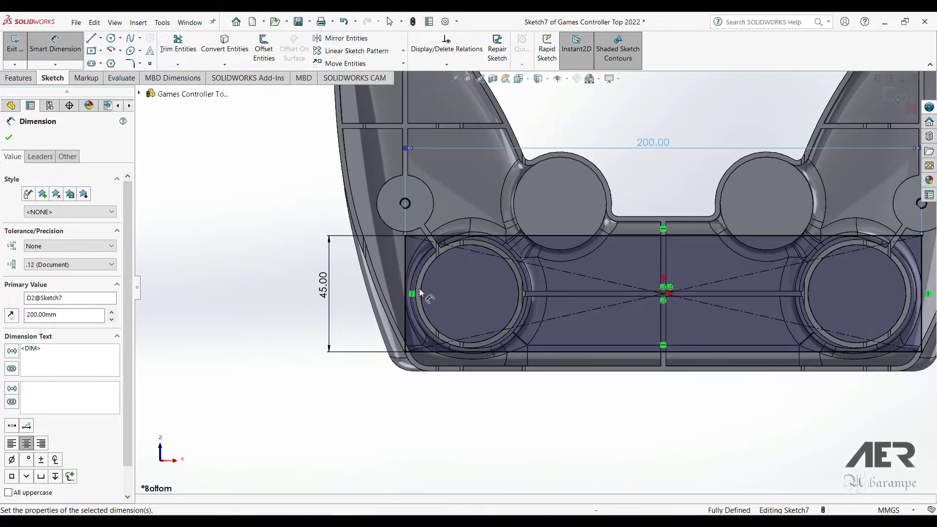
scroll(546, 273, "up", 1)
double_click(642, 164)
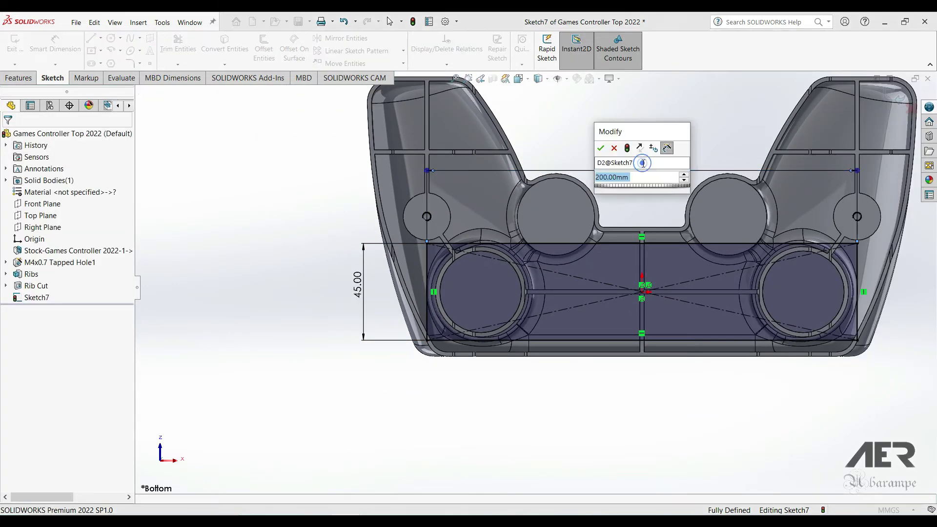
type("195")
key("Return")
scroll(610, 197, "down", 3)
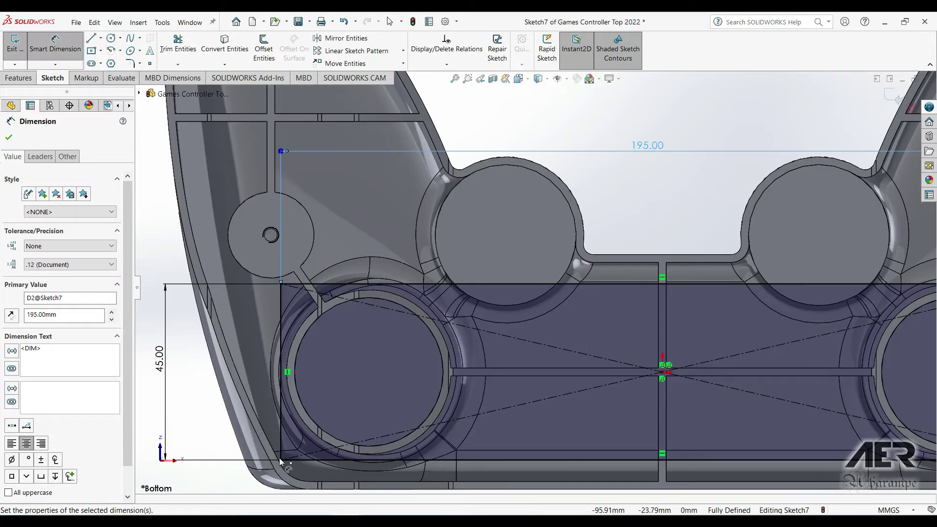
scroll(448, 374, "up", 1)
left_click(10, 138)
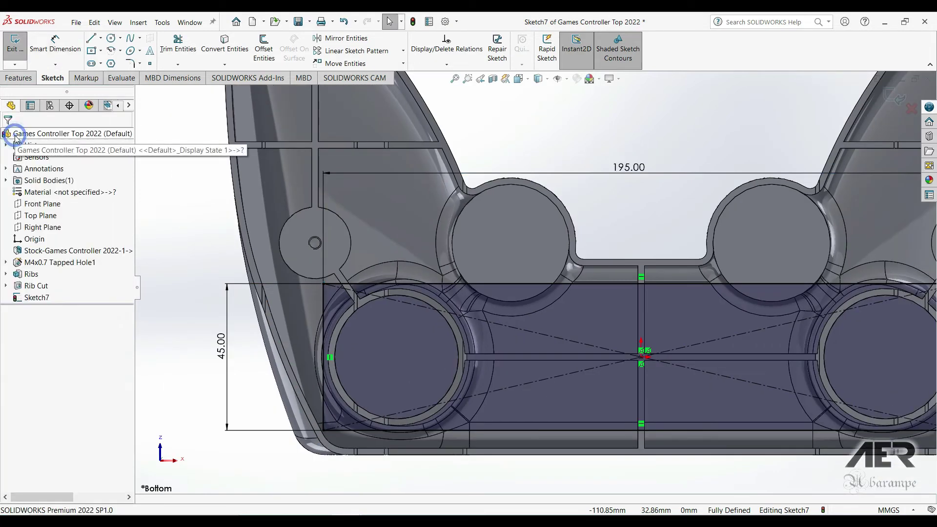
Start an extruded cut from the rectangle, set to Through All with its first direction reversed
left_click(19, 78)
scroll(384, 192, "up", 1)
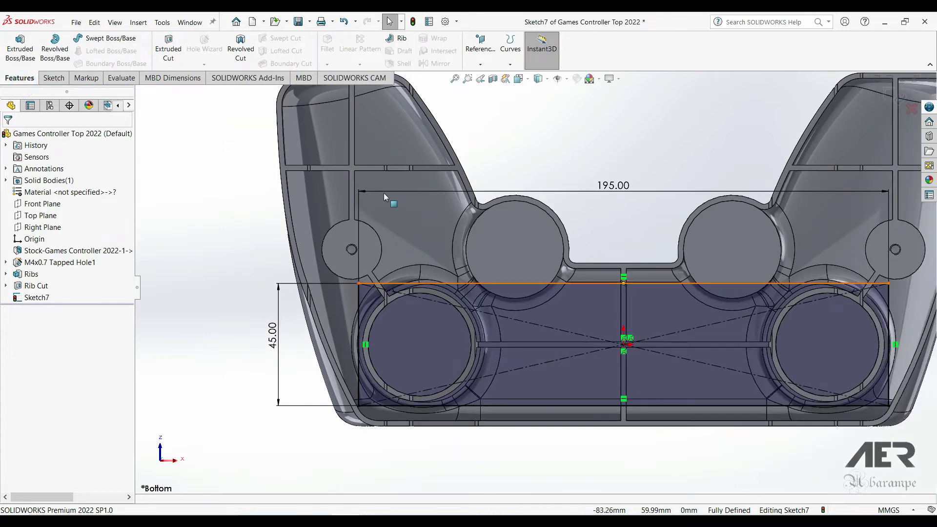
left_click(168, 46)
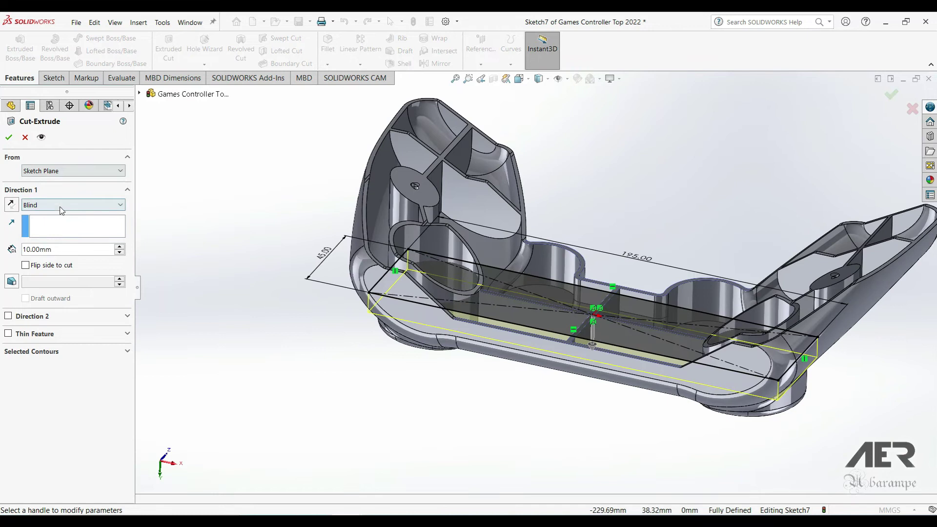
left_click(30, 205)
left_click(31, 218)
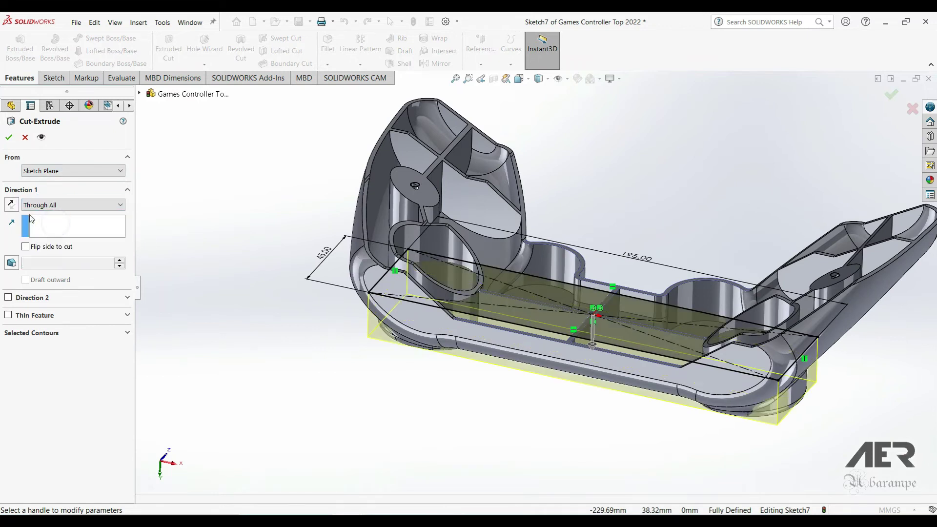
left_click(12, 204)
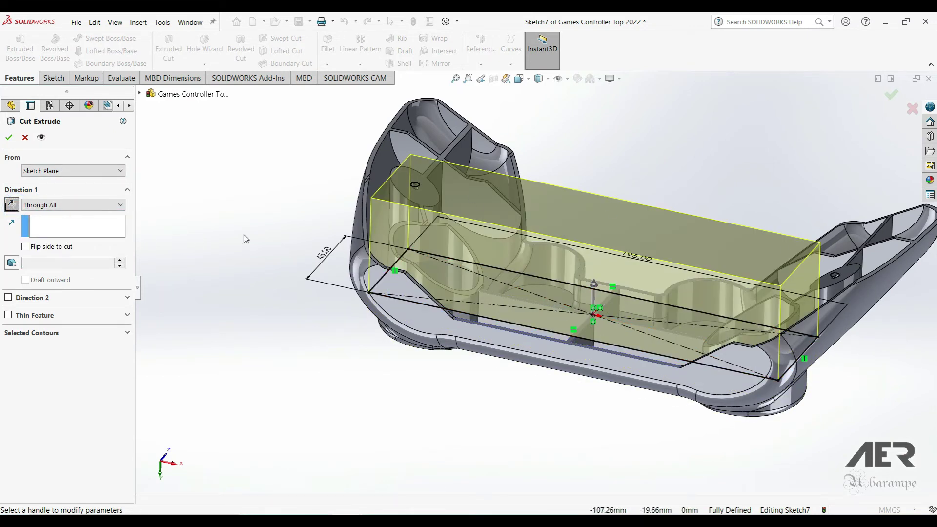
Add a second direction to the cut, Blind with a depth of 1.6 mm, and finish the feature
left_click(9, 298)
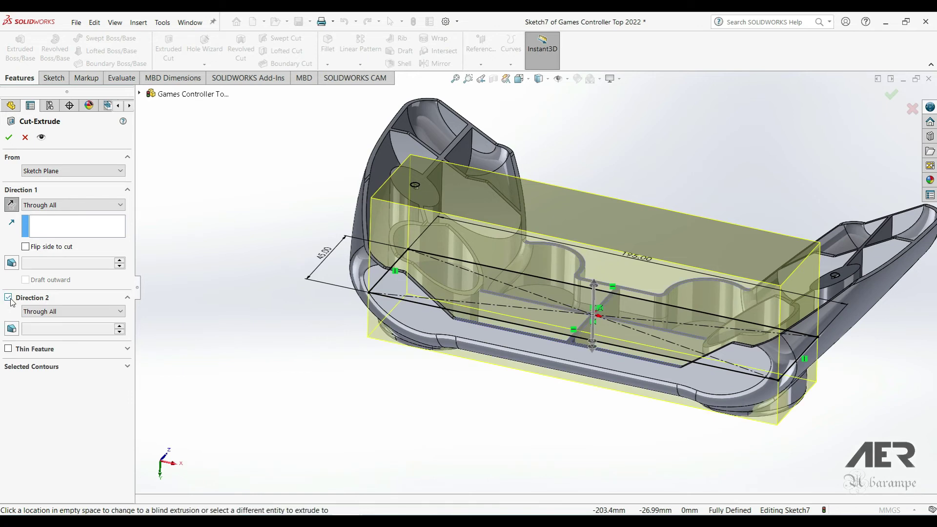
left_click(47, 314)
left_click(56, 318)
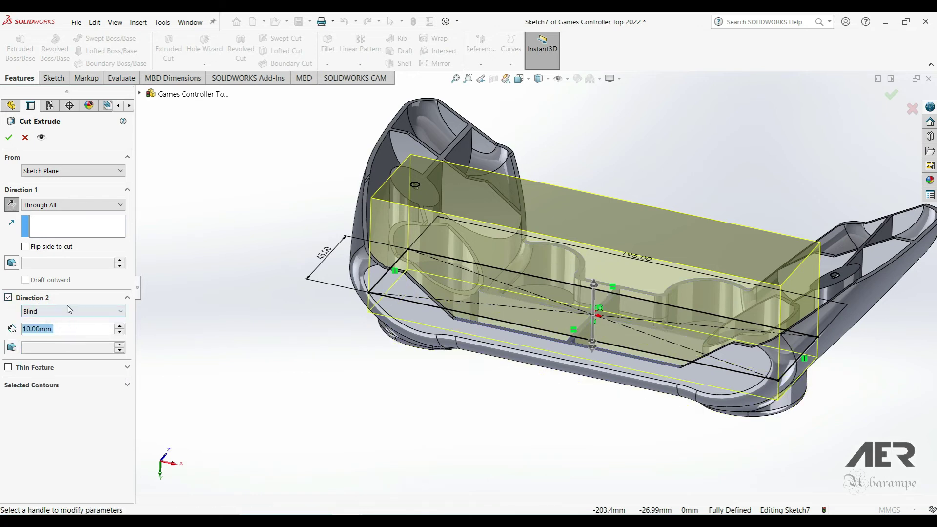
type("1.6")
key("Return")
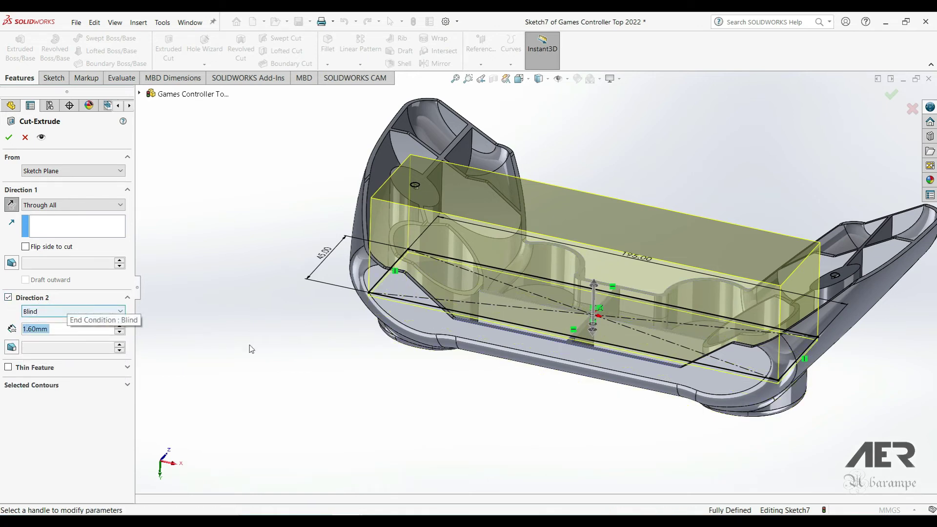
left_click(9, 137)
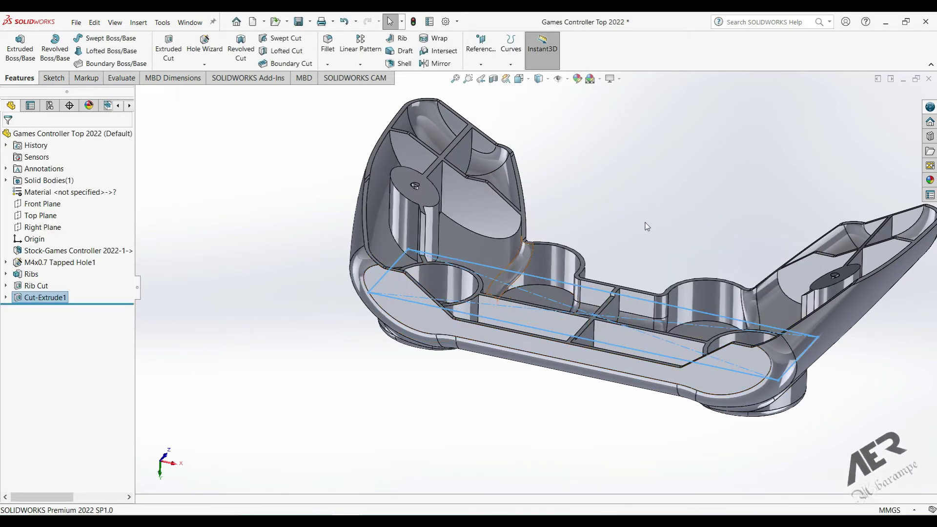
Examine the cut across the ribs and round walls inside the top half from several angles
left_click(527, 414)
mouse_move(526, 414)
middle_mouse_down()
mouse_move(538, 219)
mouse_move(539, 395)
mouse_move(566, 179)
mouse_move(519, 291)
mouse_move(526, 263)
middle_mouse_up()
scroll(555, 218, "down", 3)
middle_click_drag(555, 218, 557, 173)
middle_click_drag(572, 271, 564, 262)
scroll(547, 262, "up", 1)
key("ctrl+6")
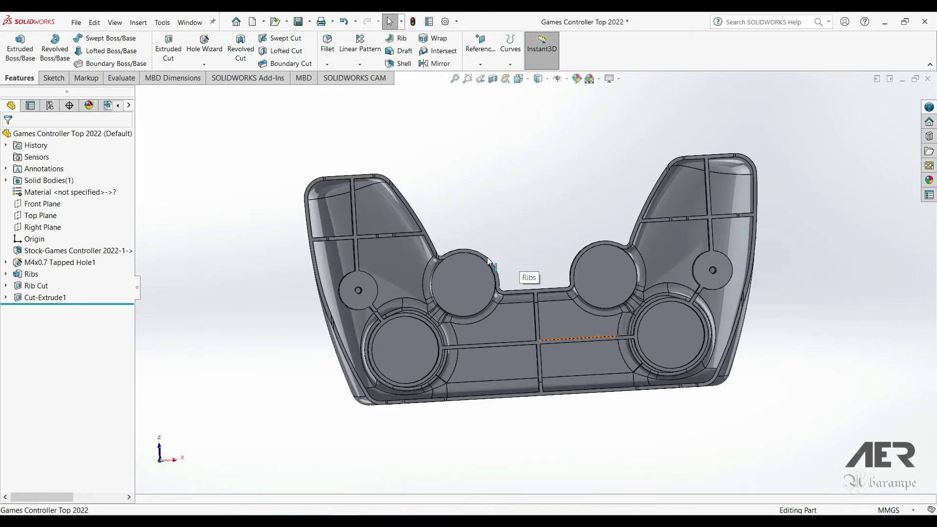
scroll(521, 308, "down", 4)
middle_click_drag(521, 309, 824, 297)
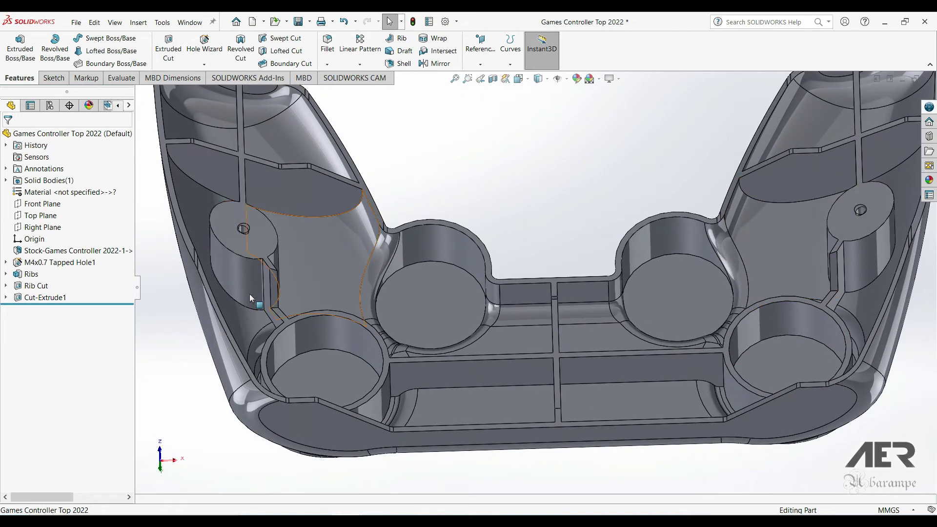
scroll(424, 366, "up", 3)
Rename the new cut feature as PCB Cut and save the top part
key("ctrl+7")
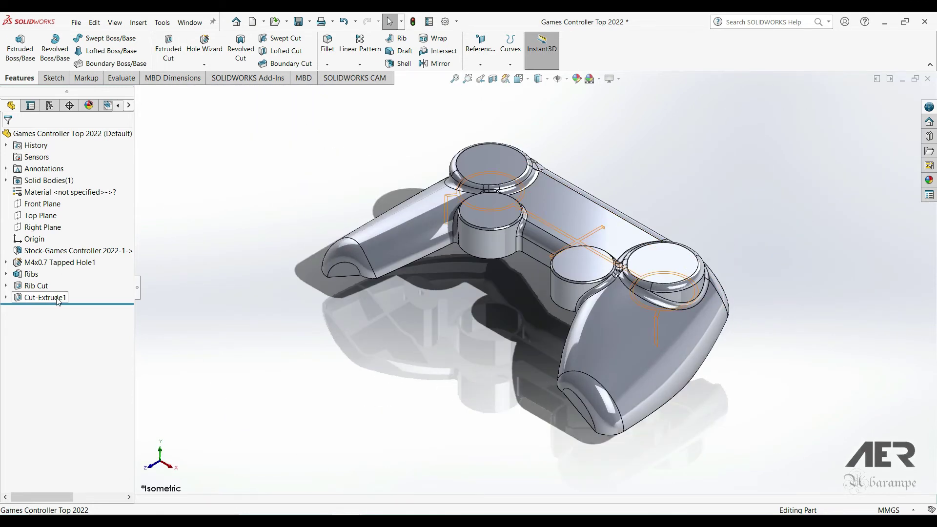
left_click(58, 299)
left_click(69, 298)
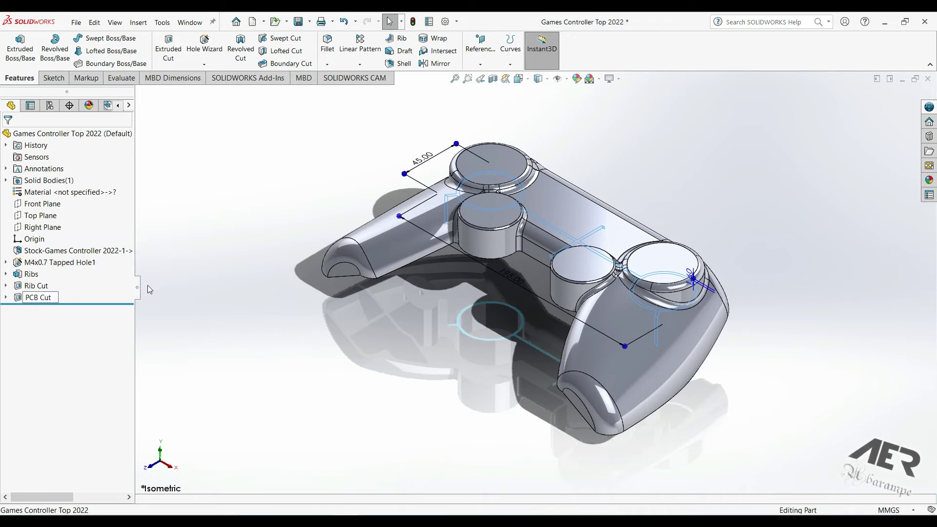
left_click(298, 21)
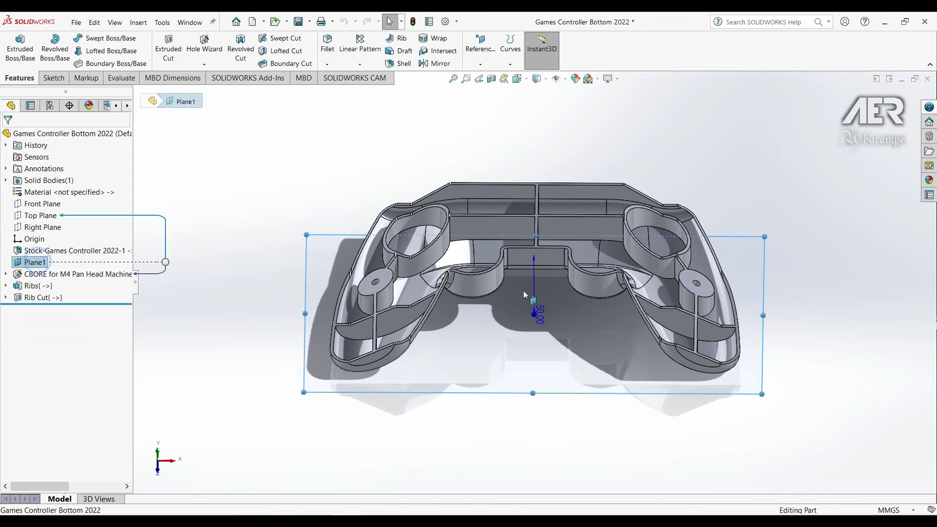
Examine the offset reference plane's position below the bottom half and the counterbored screw holes from the front, underside and inside
middle_click_drag(523, 291, 520, 182)
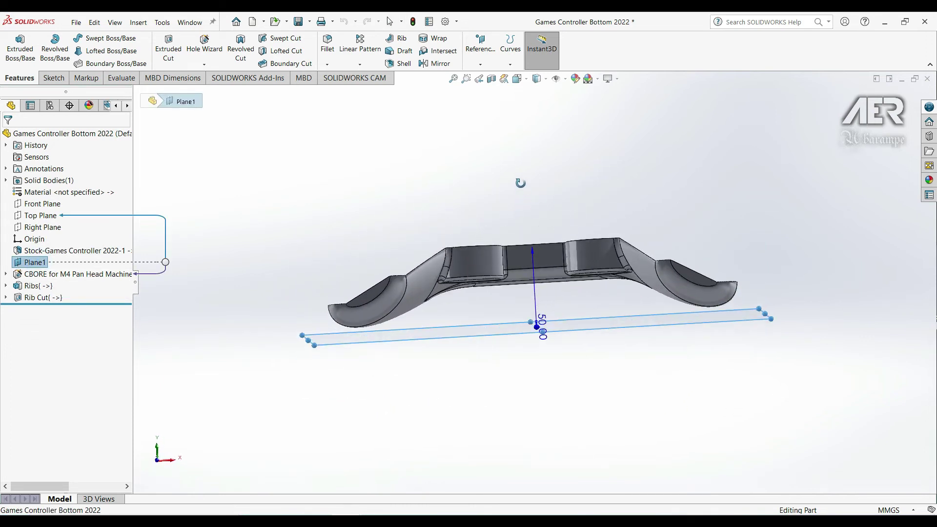
key("ctrl+1")
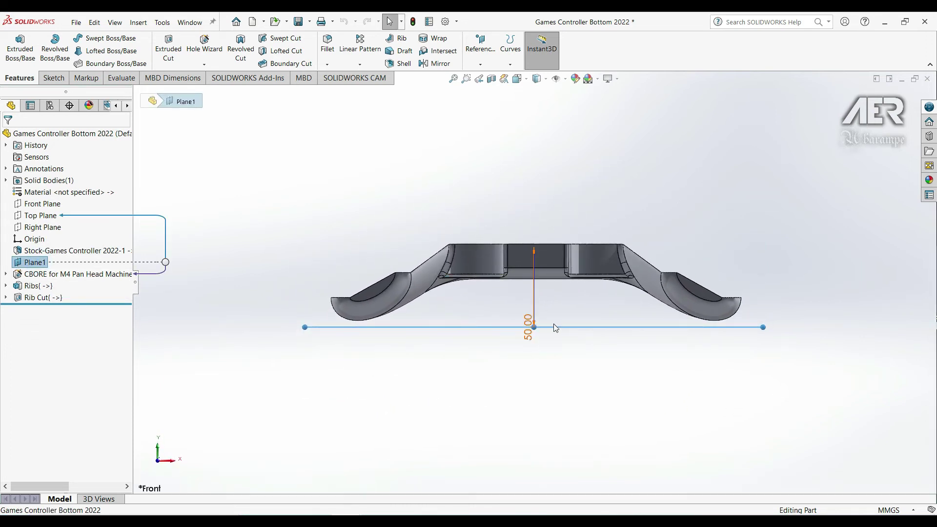
middle_click_drag(494, 289, 484, 93)
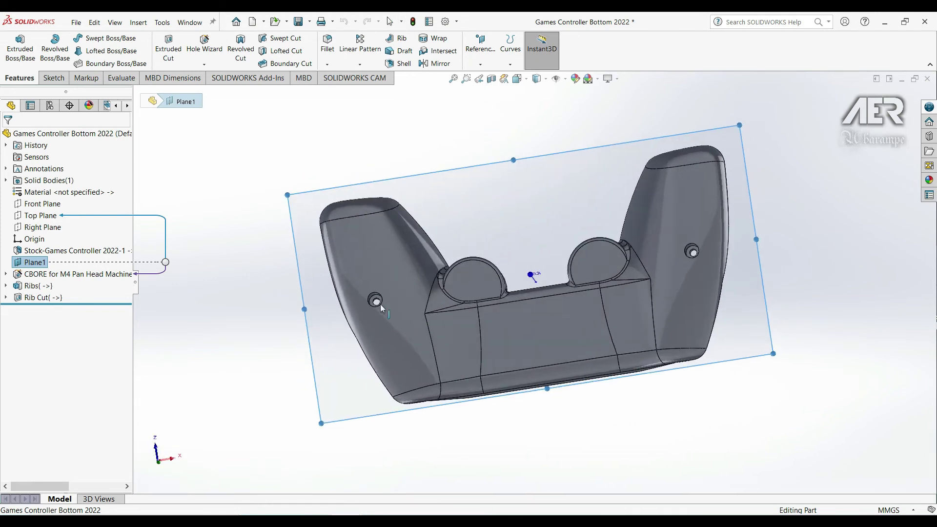
middle_click_drag(468, 215, 388, 315)
mouse_move(429, 273)
middle_mouse_down()
mouse_move(452, 234)
mouse_move(419, 278)
middle_mouse_up()
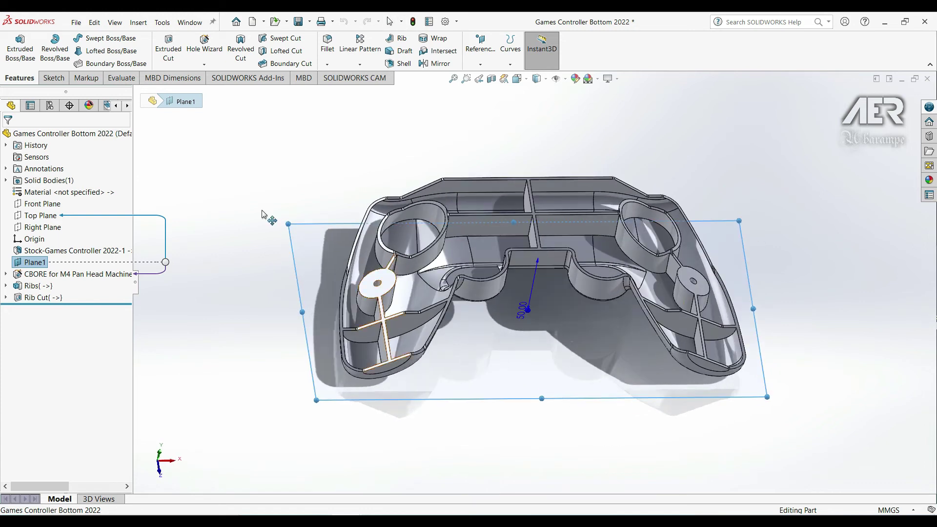
Review the Ribs and Rib Cut features in the bottom half by highlighting each one inside the shell
left_click(34, 286)
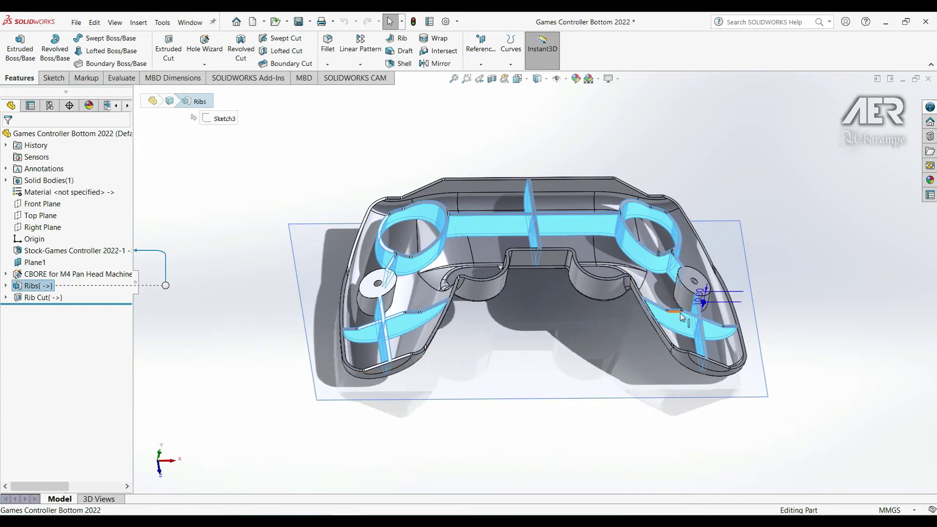
middle_click_drag(464, 275, 454, 287)
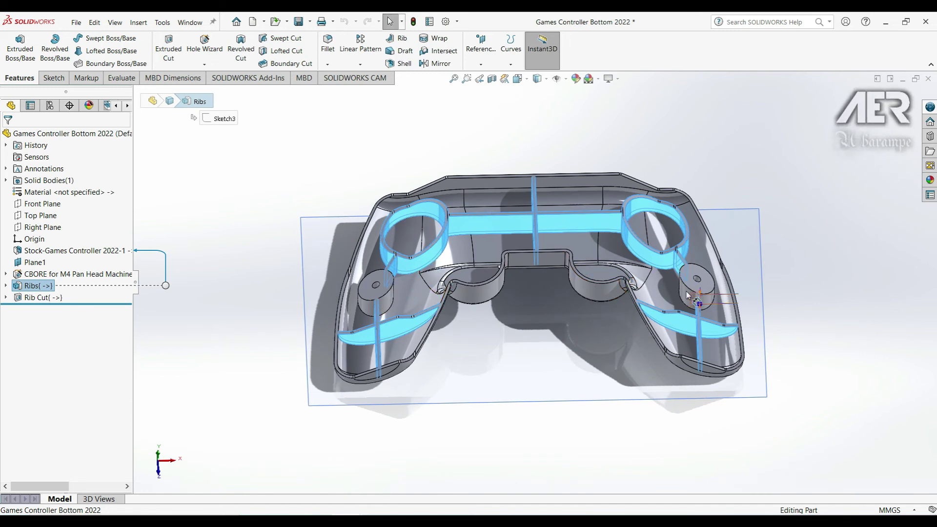
middle_click_drag(381, 326, 385, 314)
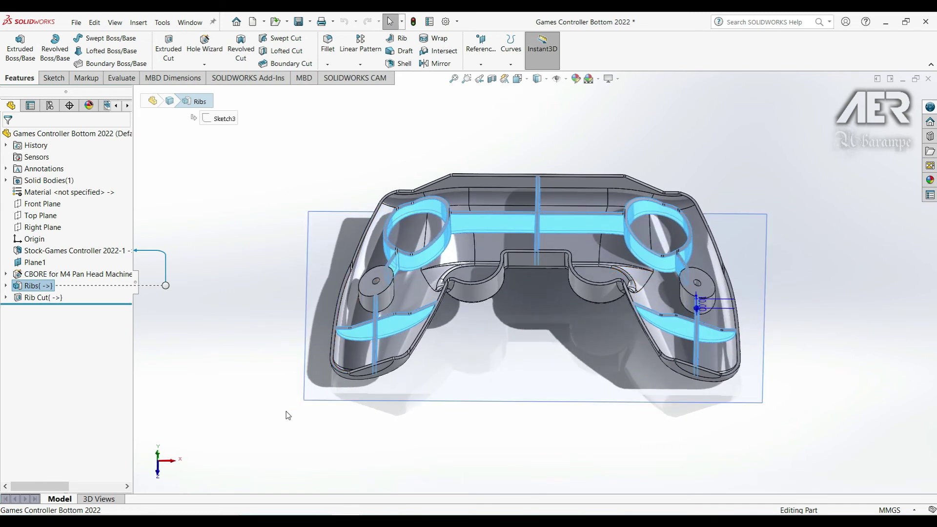
left_click(25, 298)
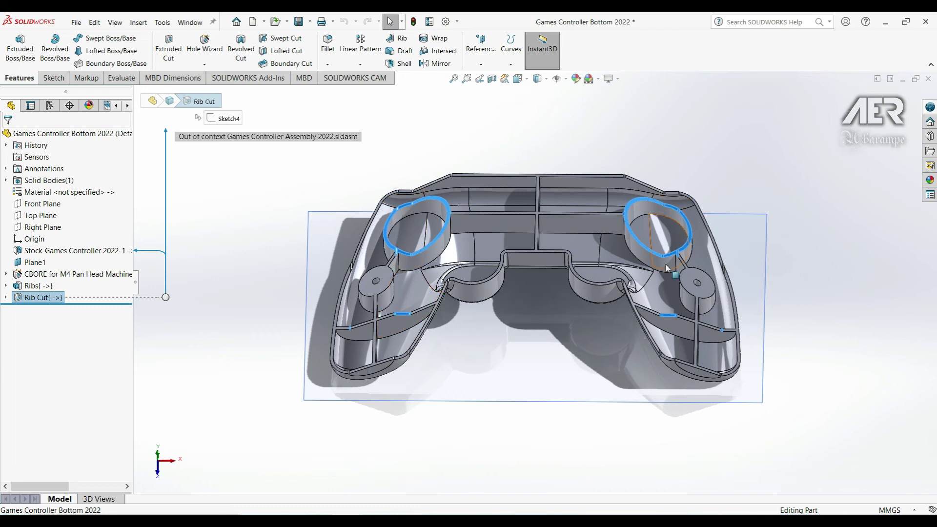
mouse_move(536, 360)
middle_mouse_down()
mouse_move(537, 324)
mouse_move(543, 351)
mouse_move(535, 365)
middle_mouse_up()
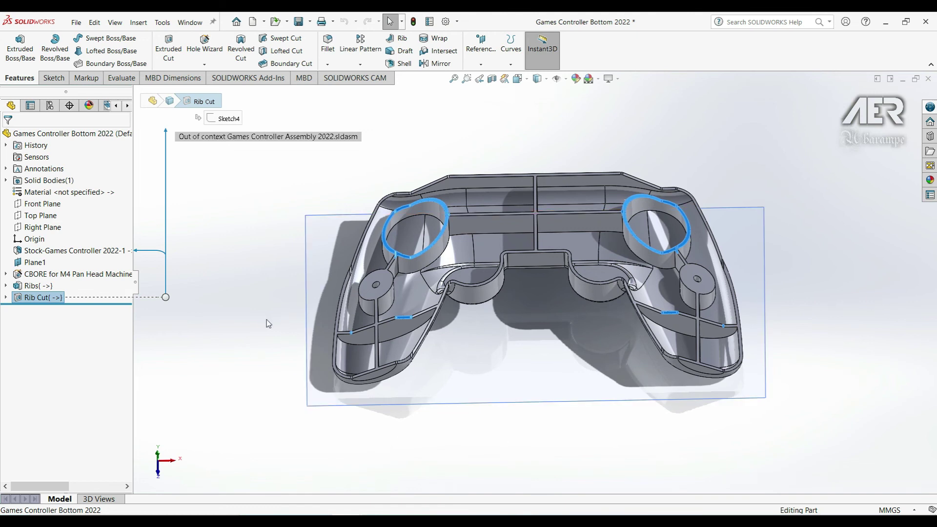
Switch to the Games Controller Top 2022 part and examine its inner ribs, screw bosses and round walls from below
key("ctrl+Tab")
left_click(420, 285)
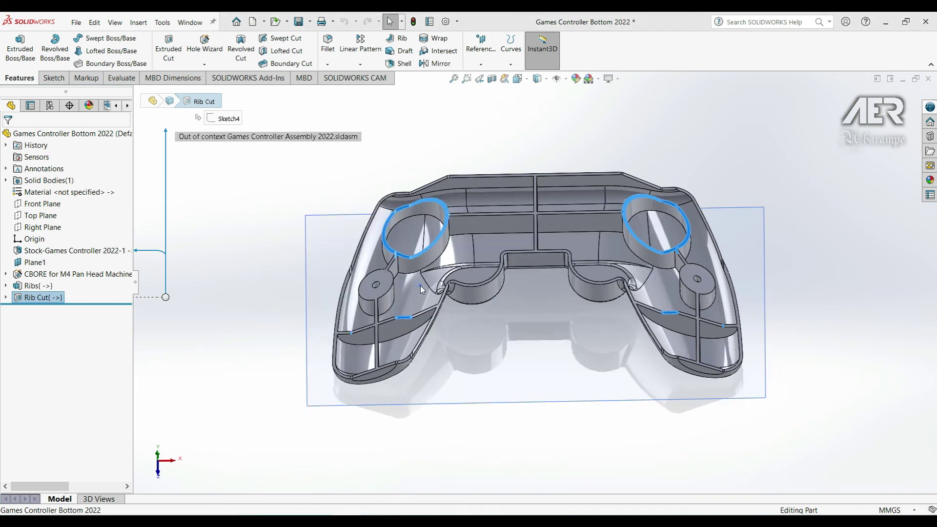
mouse_move(501, 257)
middle_mouse_down()
mouse_move(504, 270)
mouse_move(493, 272)
middle_mouse_up()
scroll(535, 271, "down", 2)
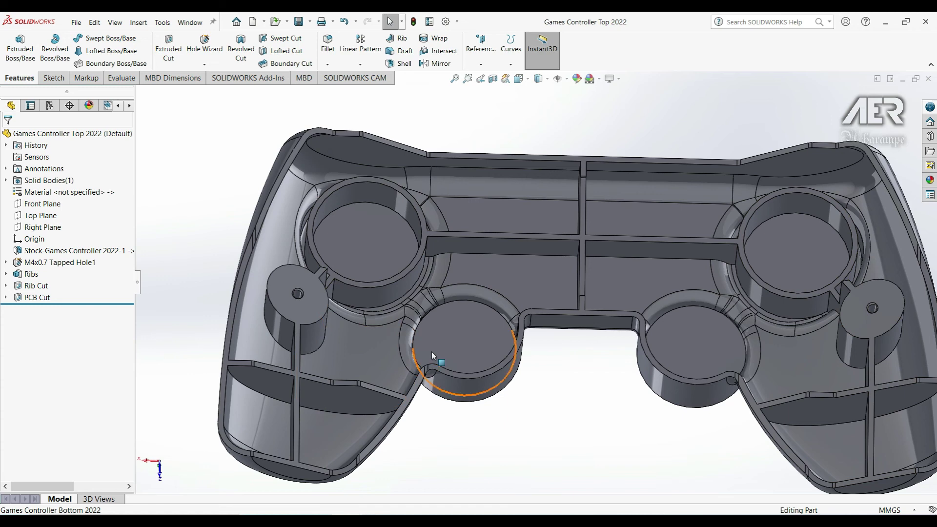
key("ctrl+6")
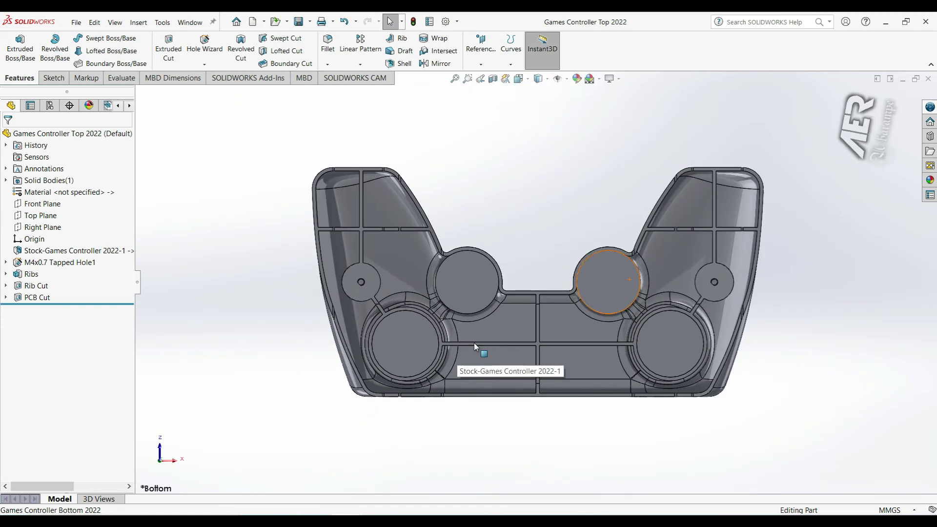
middle_click_drag(500, 329, 668, 332)
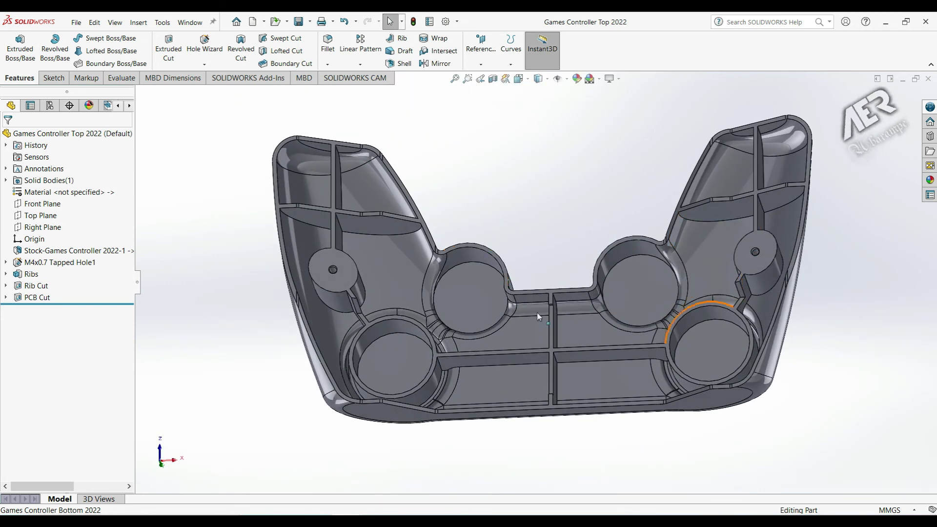